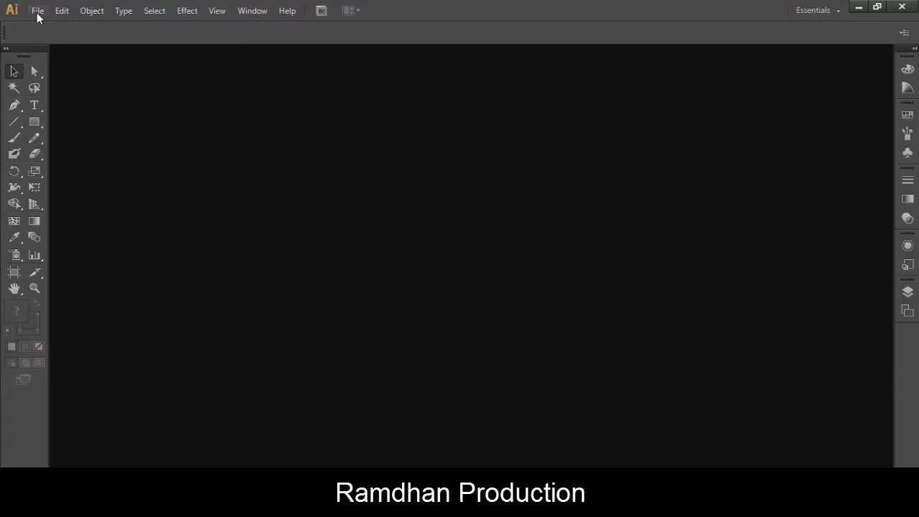
Create a new blank document, Untitled-1, using the Web profile
click(37, 11)
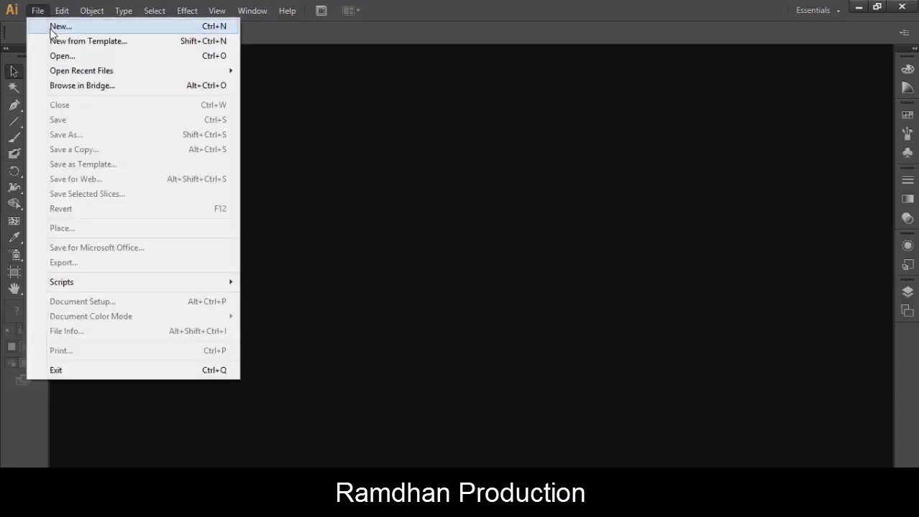
click(51, 29)
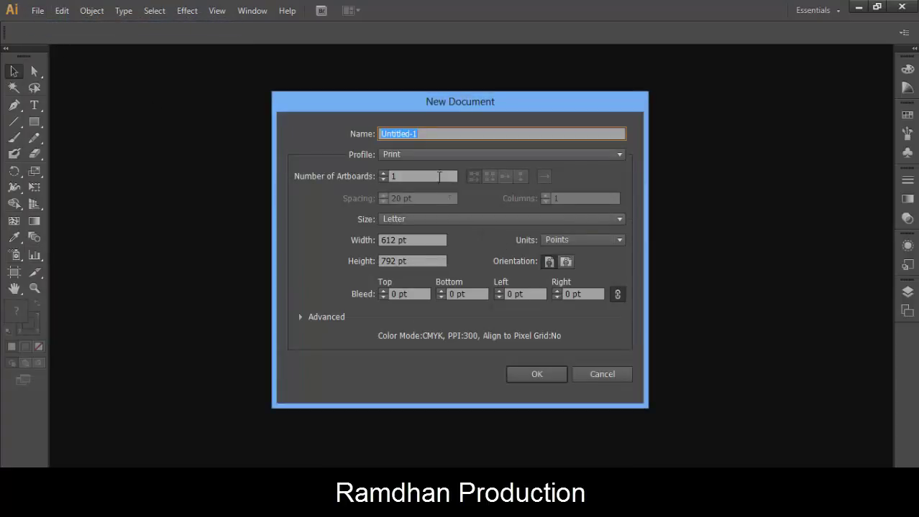
click(446, 154)
click(426, 185)
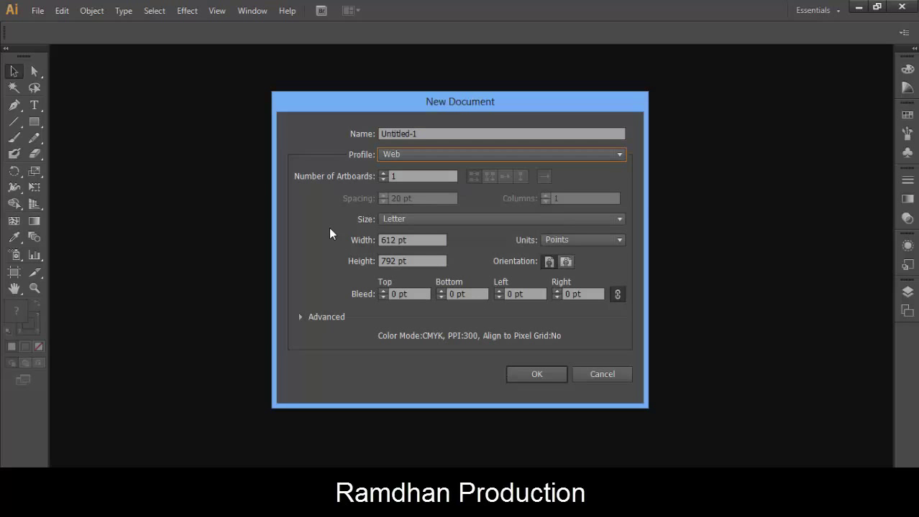
click(533, 375)
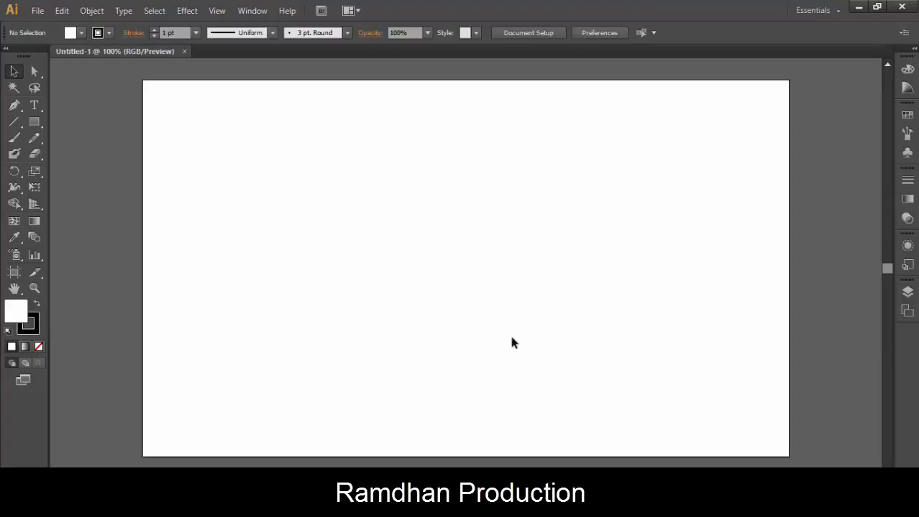
Draw a 258 px circle on the artboard with the Ellipse tool
click(34, 123)
drag(35, 124, 81, 156)
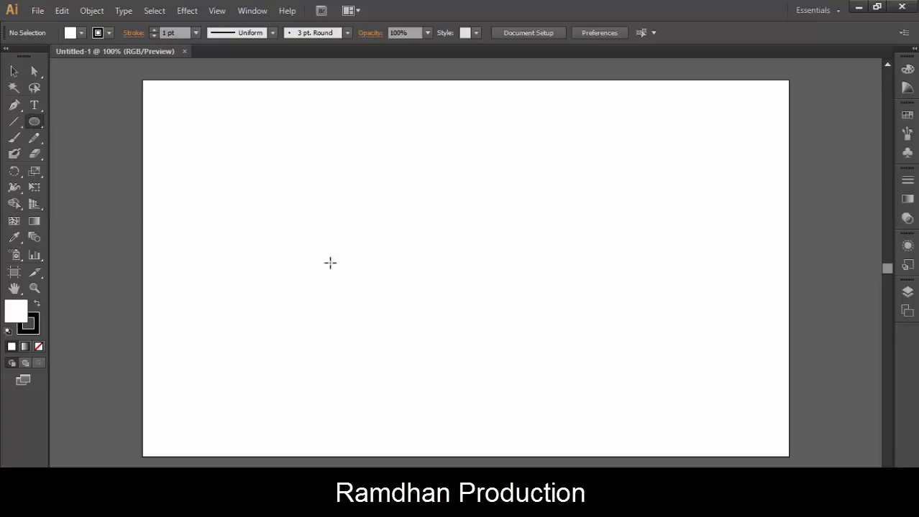
drag(378, 245, 456, 332)
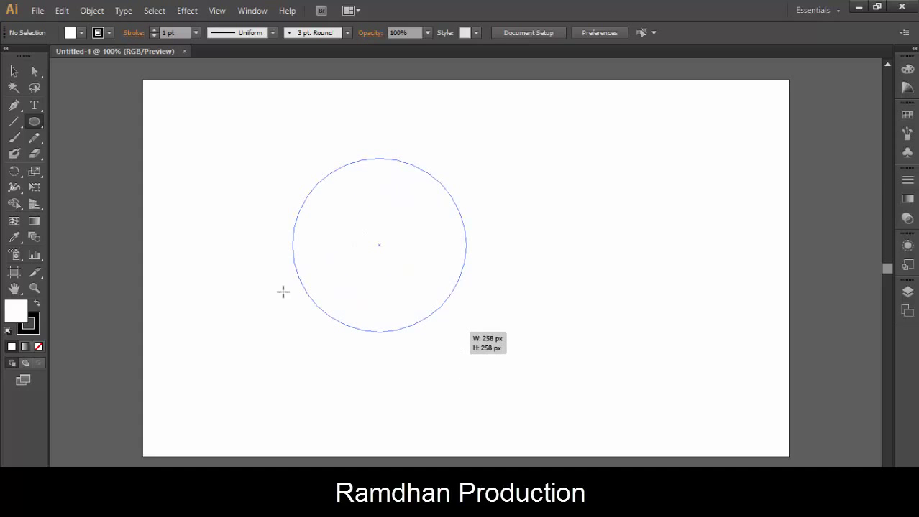
drag(282, 291, 282, 291)
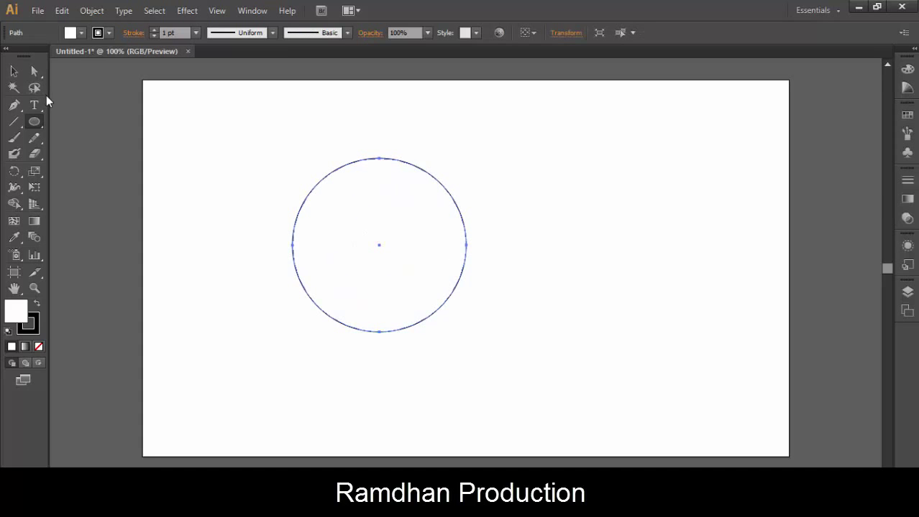
Fill the circle orange and set its stroke to None
click(81, 33)
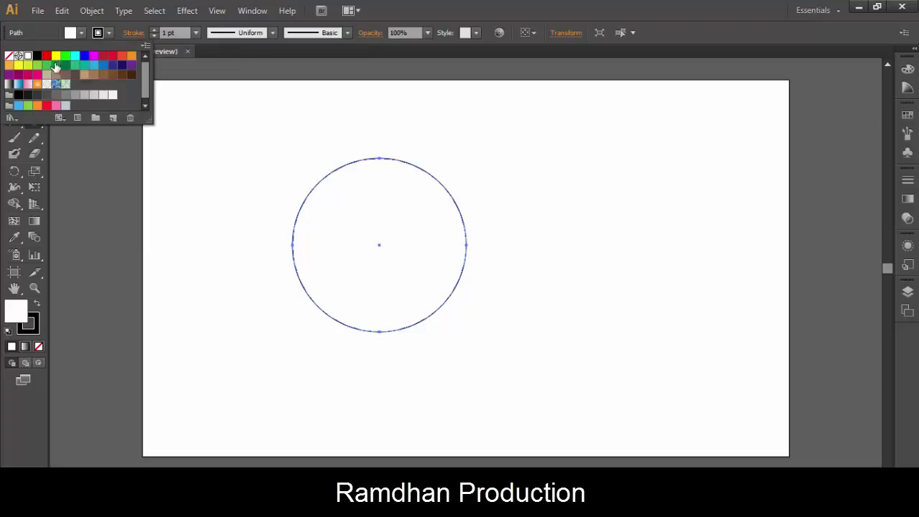
click(131, 56)
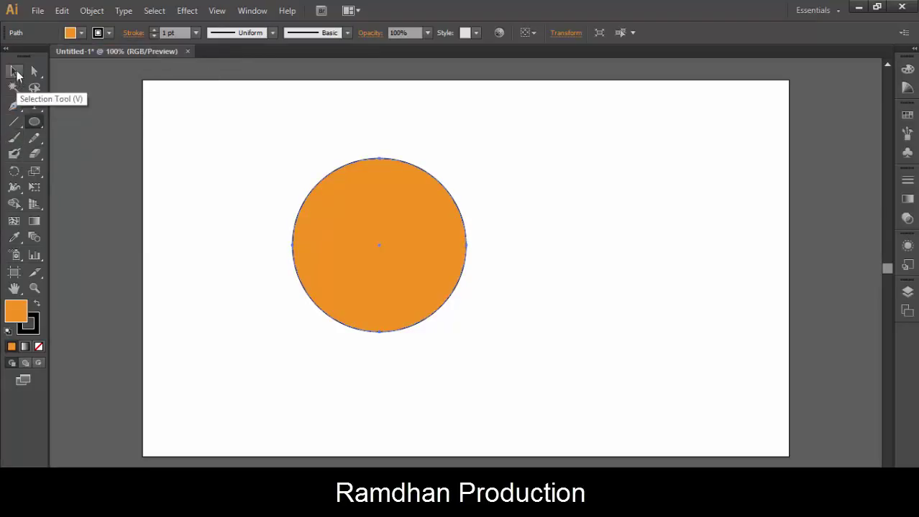
click(16, 75)
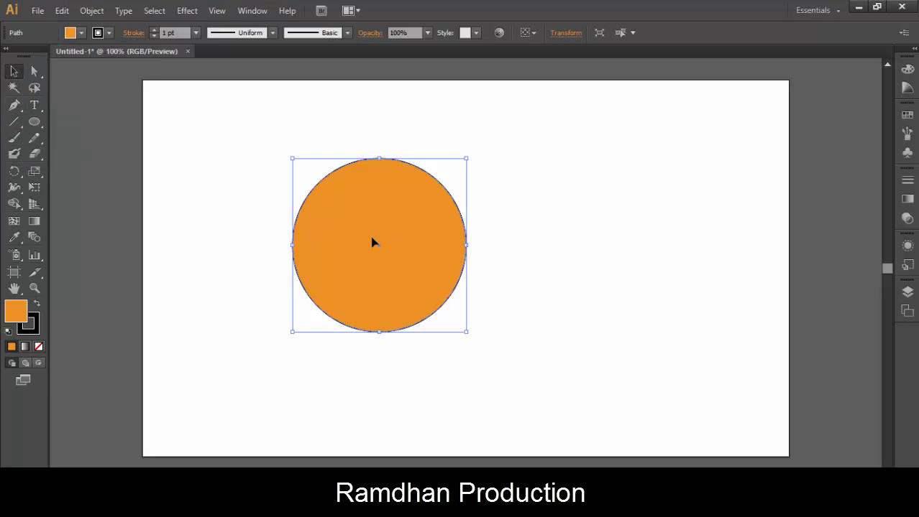
click(197, 32)
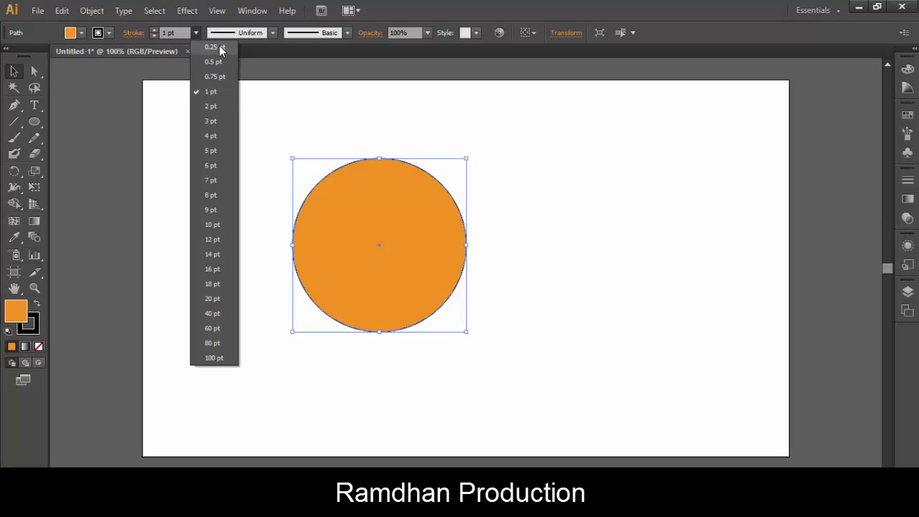
click(153, 35)
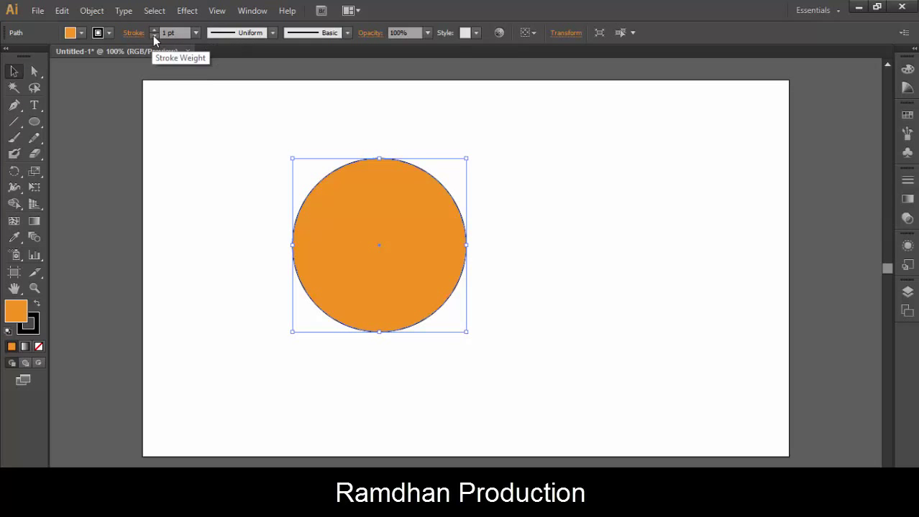
click(153, 36)
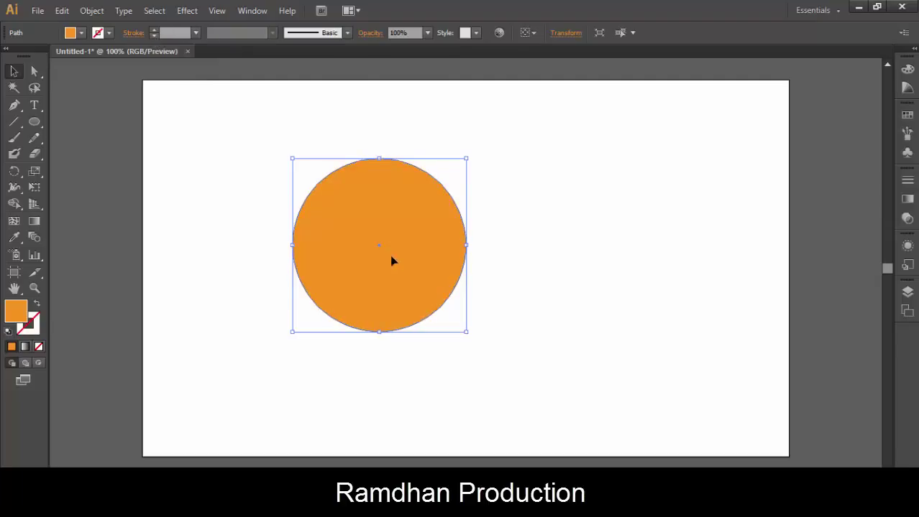
Duplicate the circle, scale the copy to 204 px, fill it red, and move it inside
alt+drag(408, 290, 414, 300)
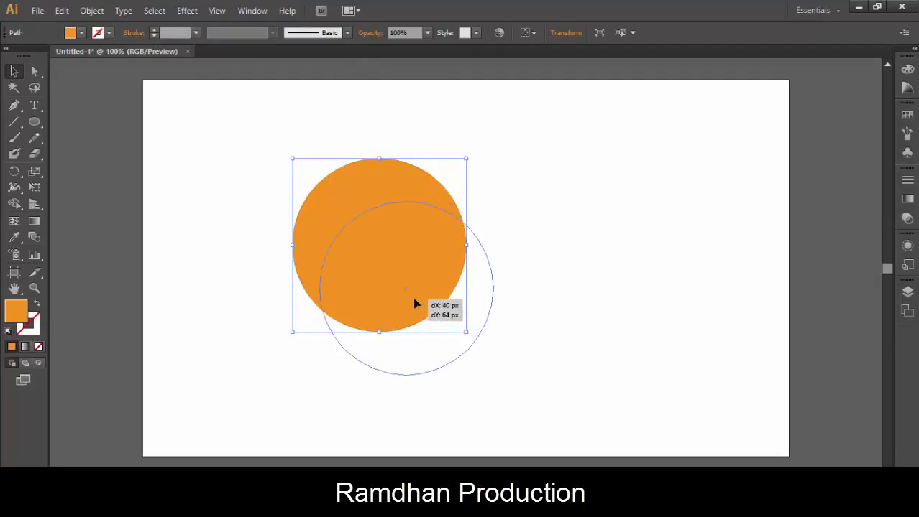
alt+shift+drag(491, 203, 476, 220)
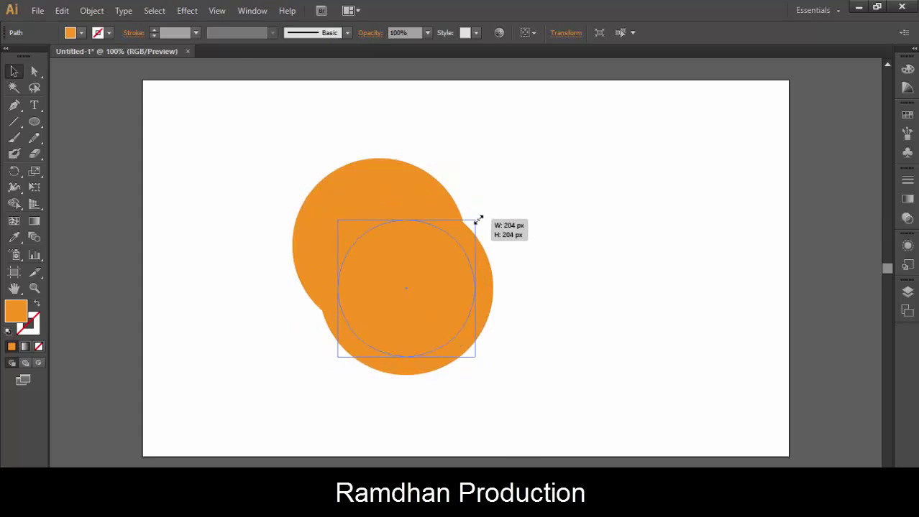
click(82, 32)
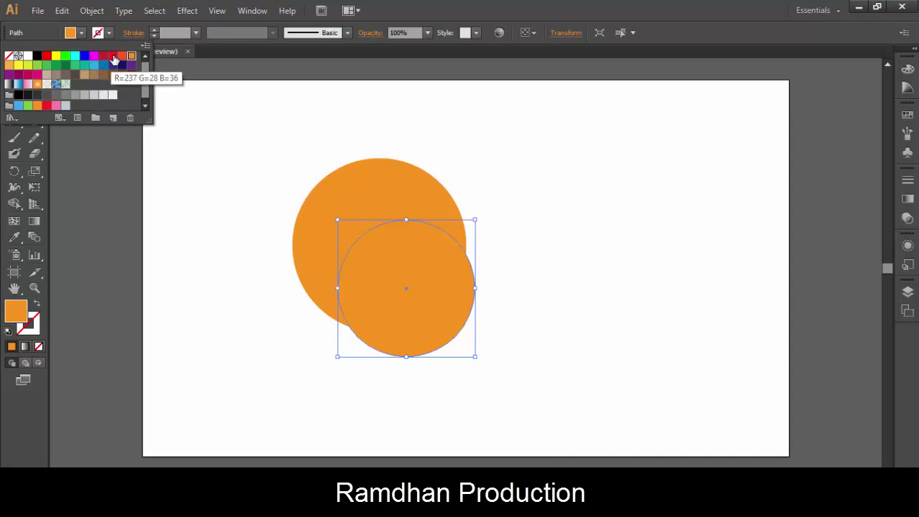
click(113, 56)
click(464, 184)
mouse_move(398, 270)
mouse_down()
mouse_move(356, 241)
mouse_move(403, 255)
mouse_up()
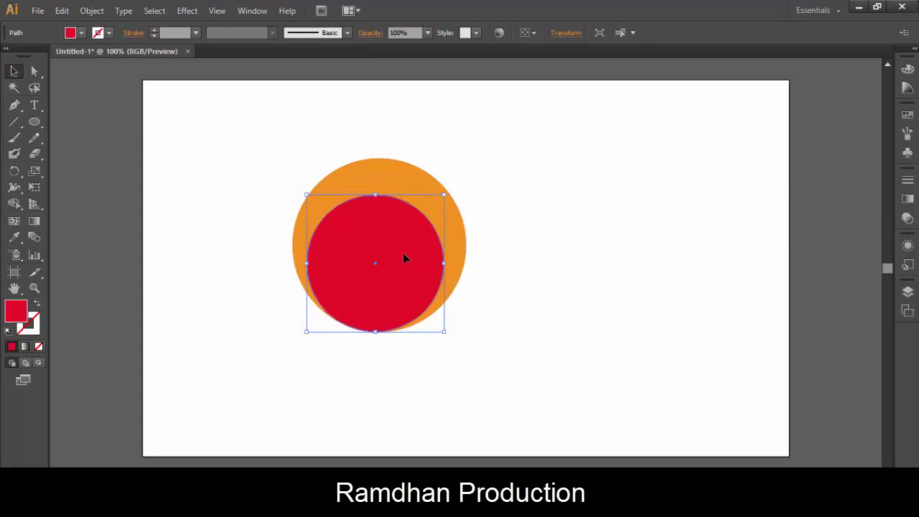
drag(437, 353, 319, 276)
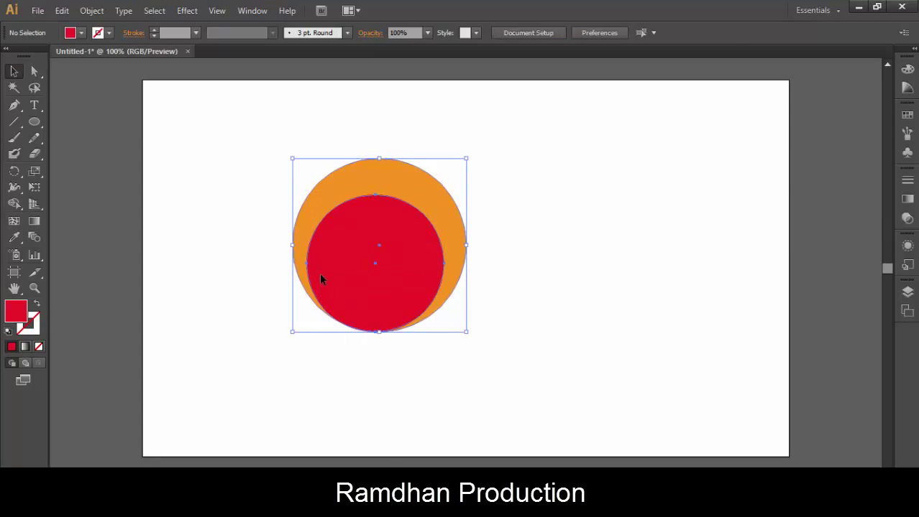
Align both circles on horizontal centres and bottom edges, then reselect both circles
click(572, 32)
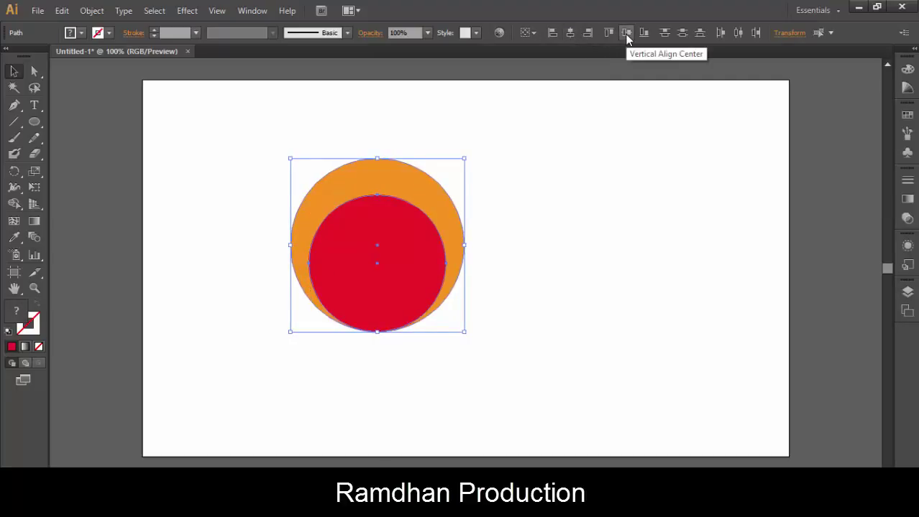
click(626, 33)
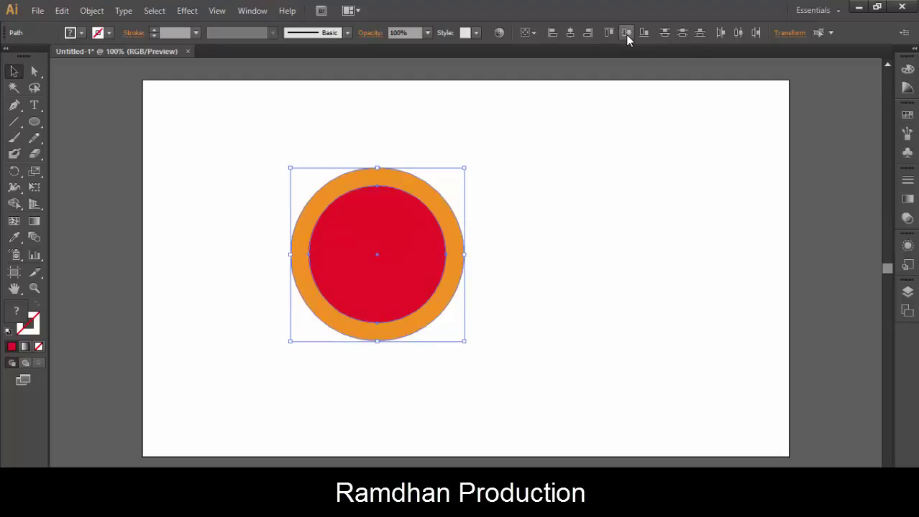
click(644, 33)
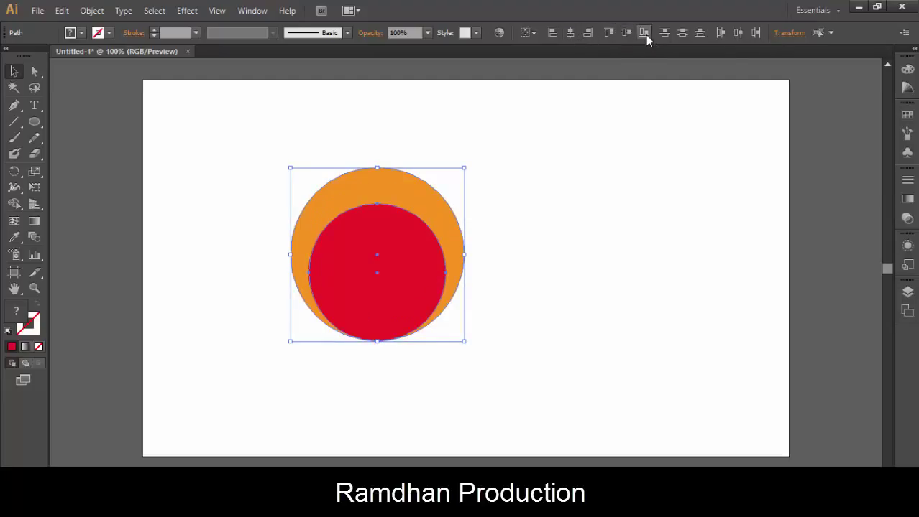
click(548, 202)
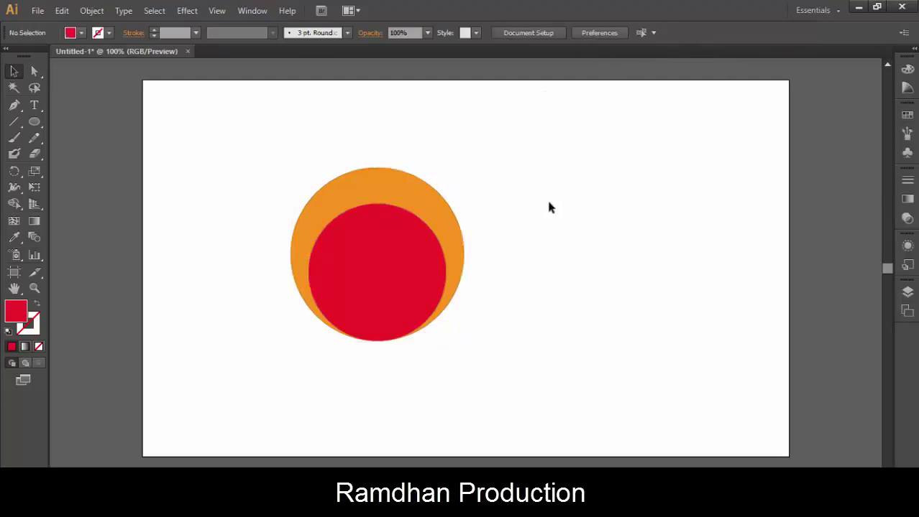
click(419, 252)
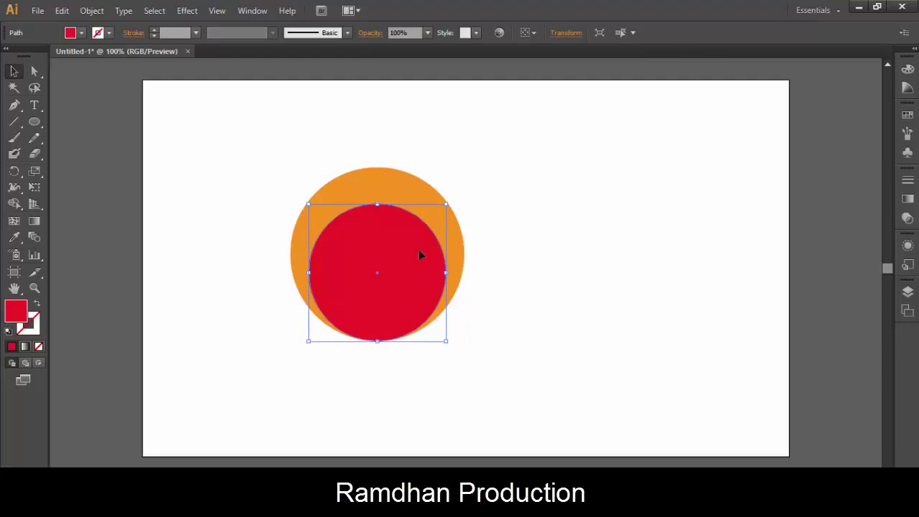
drag(515, 215, 363, 315)
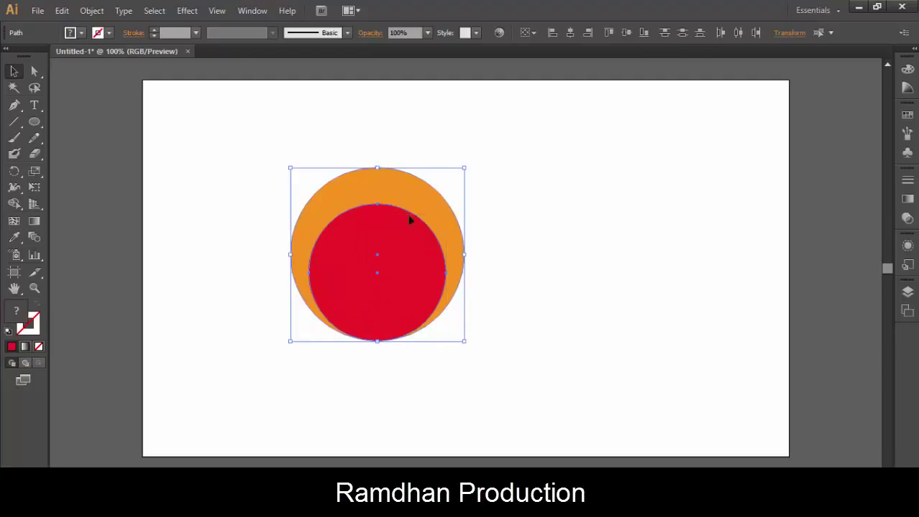
Try merging and deleting the circle regions with Shape Builder, undoing both attempts
click(255, 11)
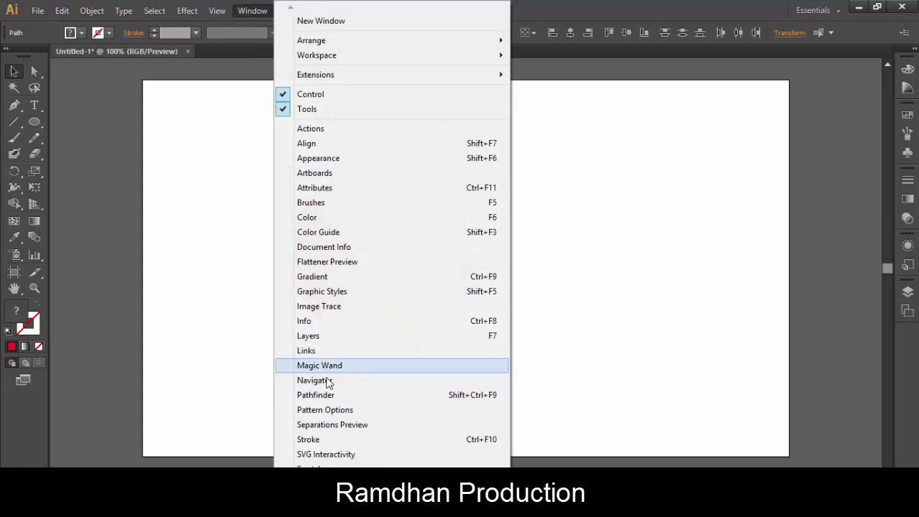
click(612, 259)
click(517, 251)
drag(542, 237, 352, 353)
click(13, 204)
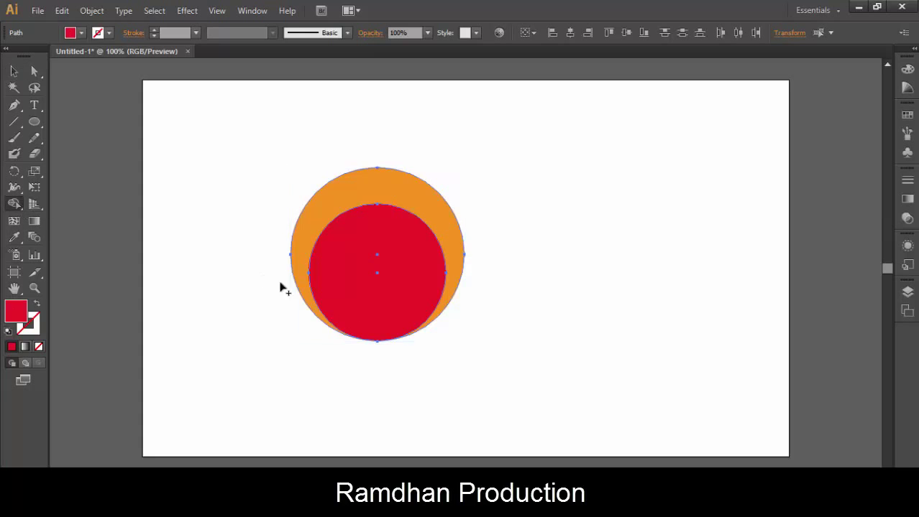
drag(371, 318, 372, 409)
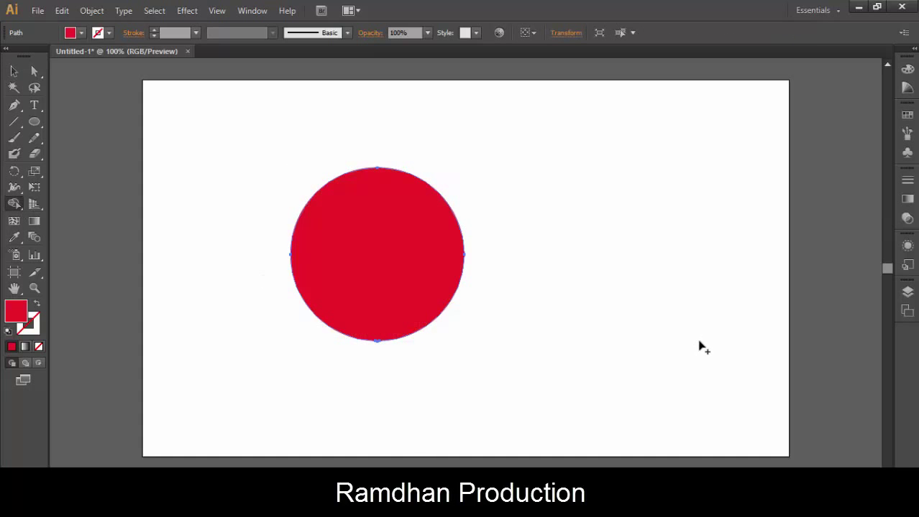
click(62, 11)
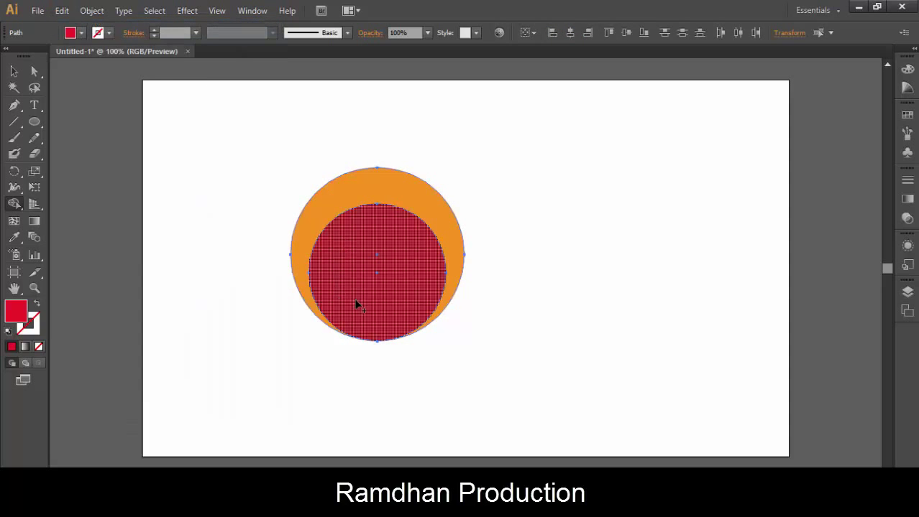
drag(371, 302, 370, 403)
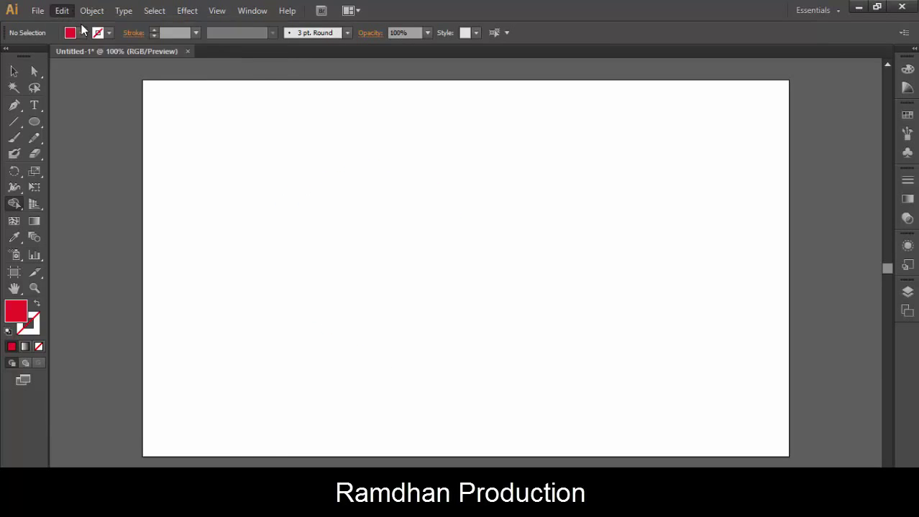
click(63, 10)
Nudge the red circle down two steps, then Shape Builder-delete its region, leaving the crescent
click(13, 72)
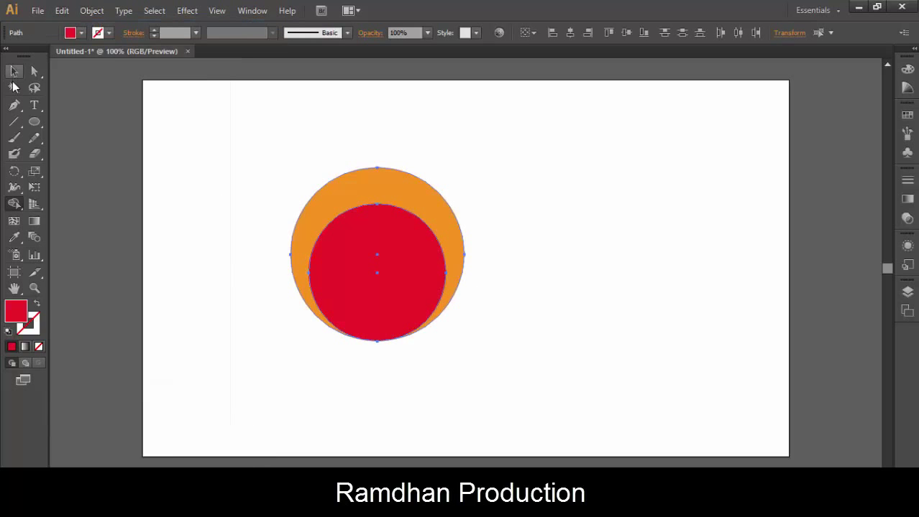
click(537, 248)
click(407, 294)
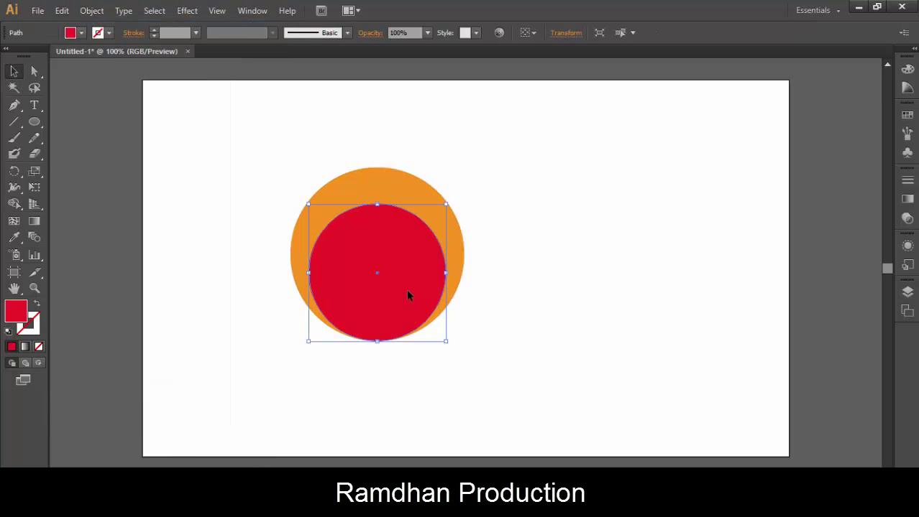
key(Down)
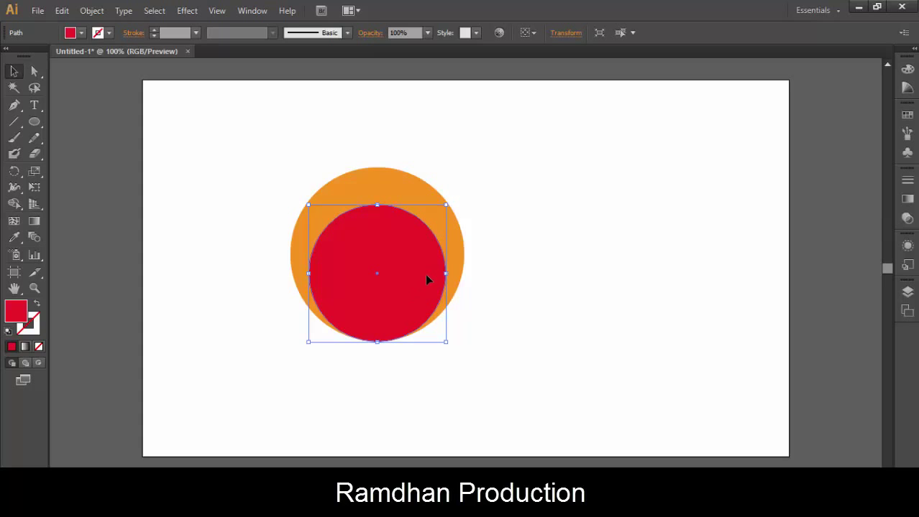
key(Down)
drag(516, 246, 359, 360)
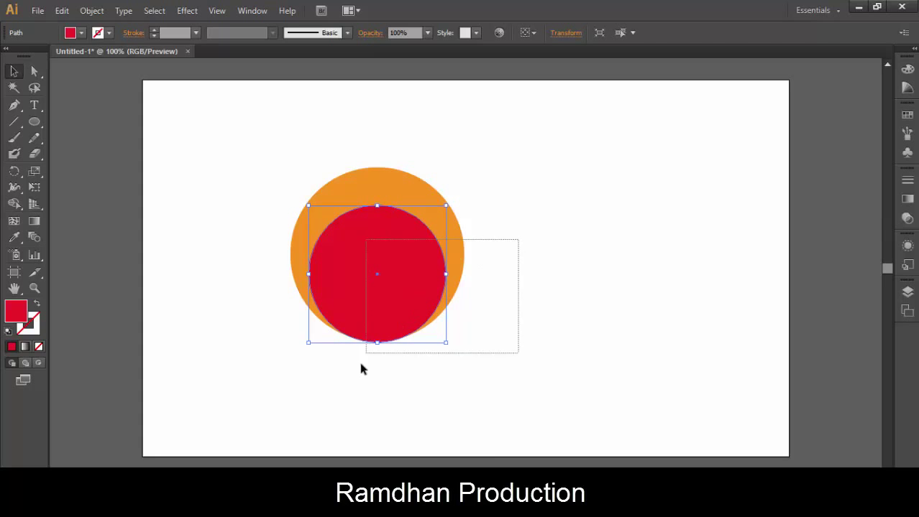
click(14, 204)
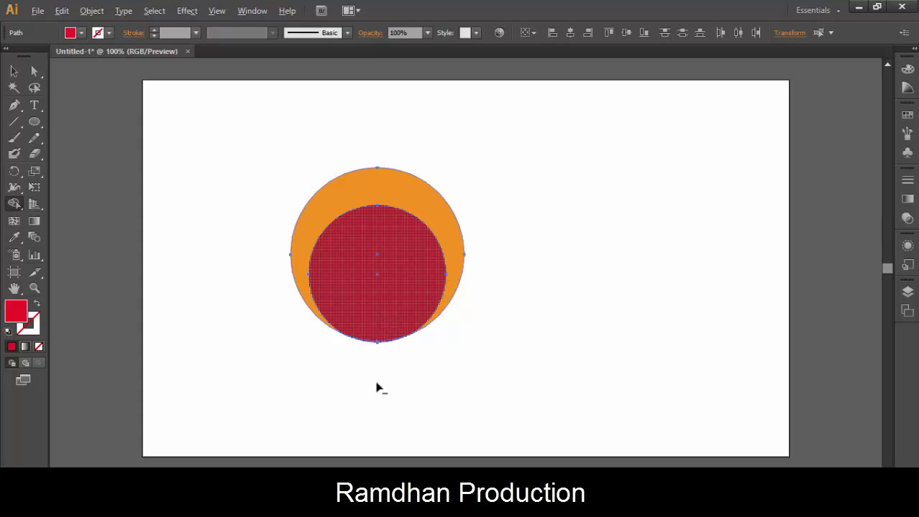
drag(377, 316, 376, 404)
click(13, 72)
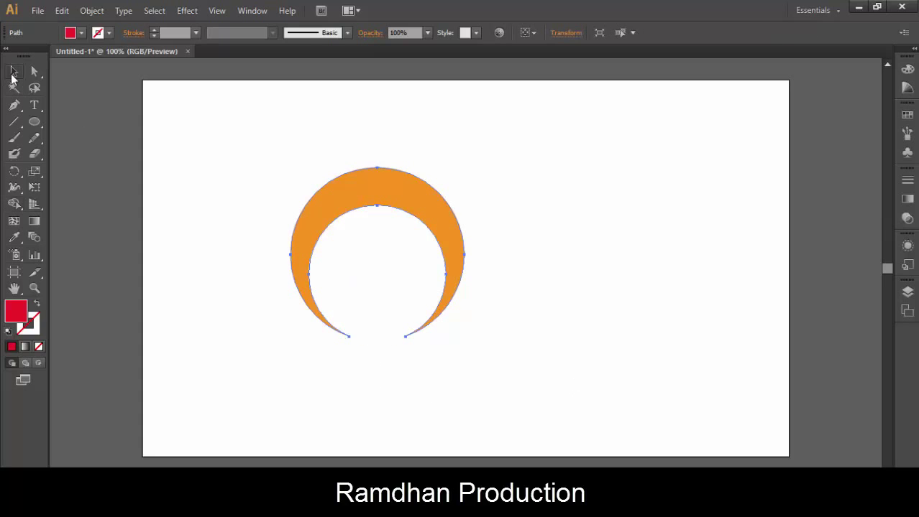
click(524, 230)
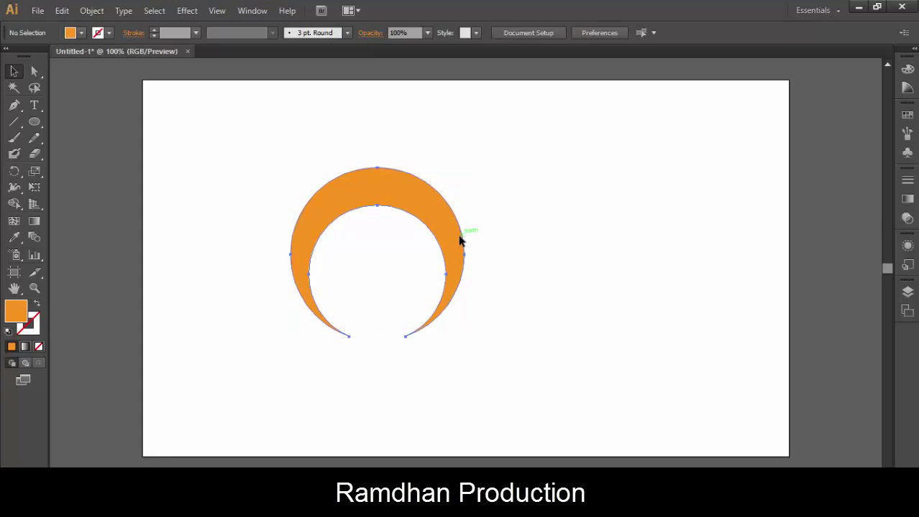
Duplicate the crescent, rotate the copy about 157 degrees, and shrink it
click(460, 241)
drag(458, 240, 682, 244)
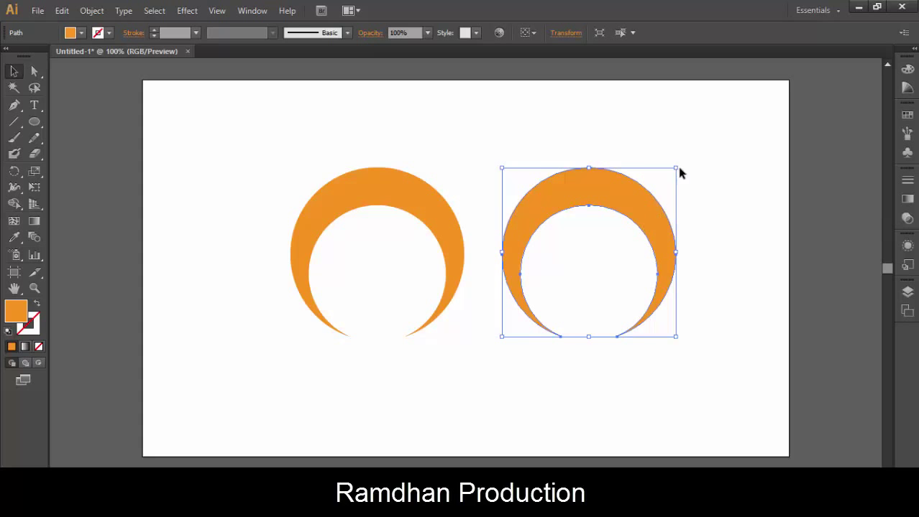
drag(679, 162, 543, 370)
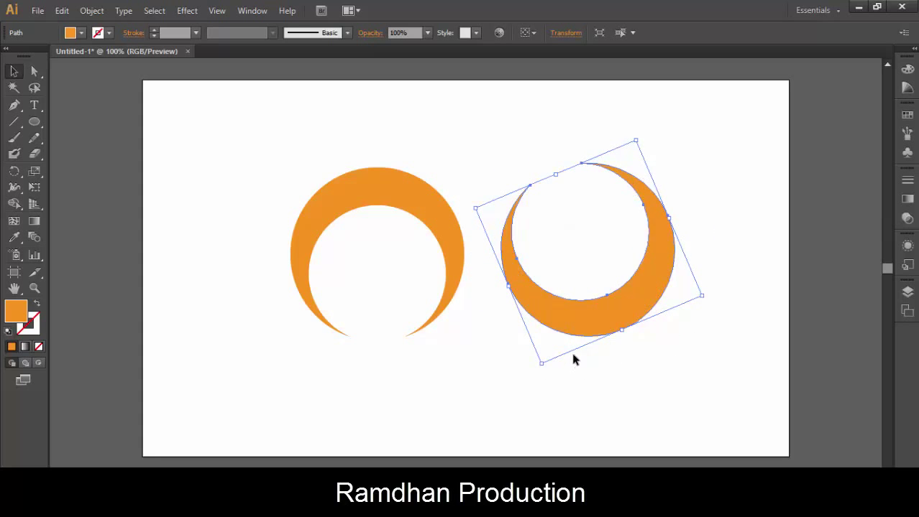
mouse_move(622, 332)
mouse_down()
mouse_move(587, 301)
mouse_move(380, 325)
mouse_up()
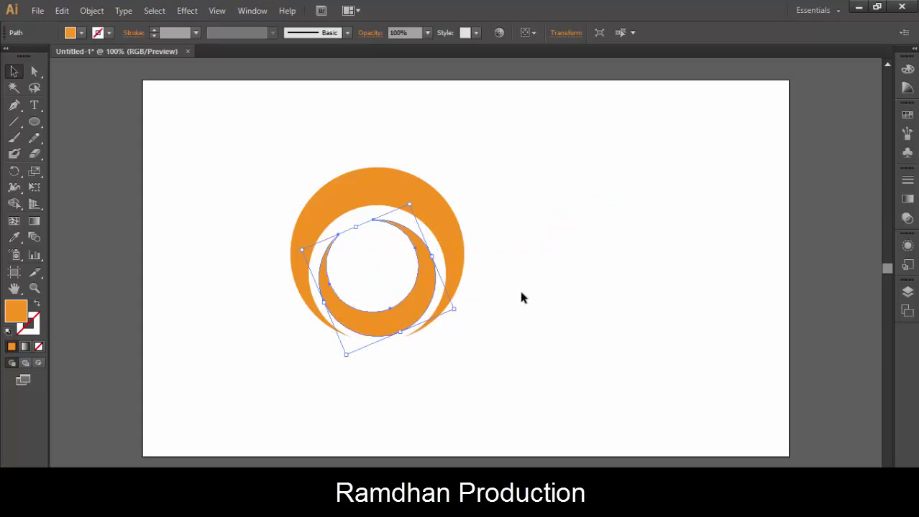
Fit the small crescent inside the large one by resizing it and nudging it up
click(458, 248)
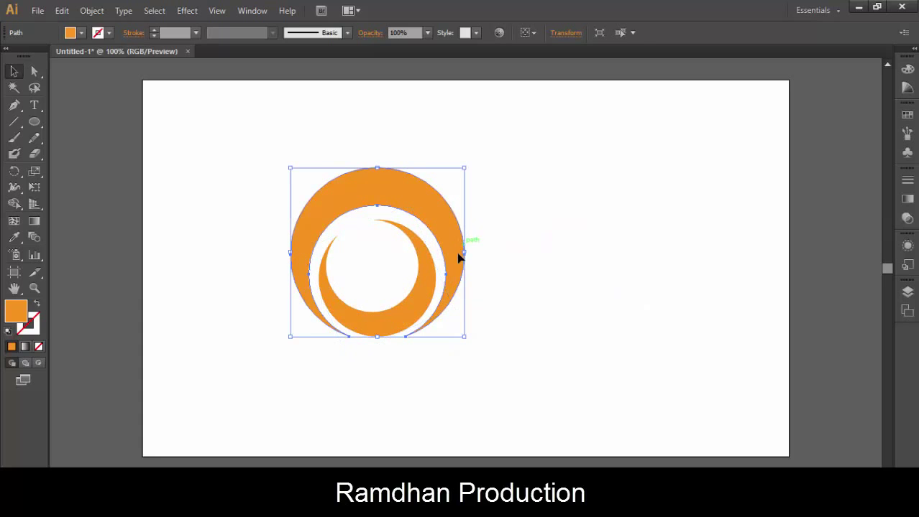
click(481, 372)
click(404, 327)
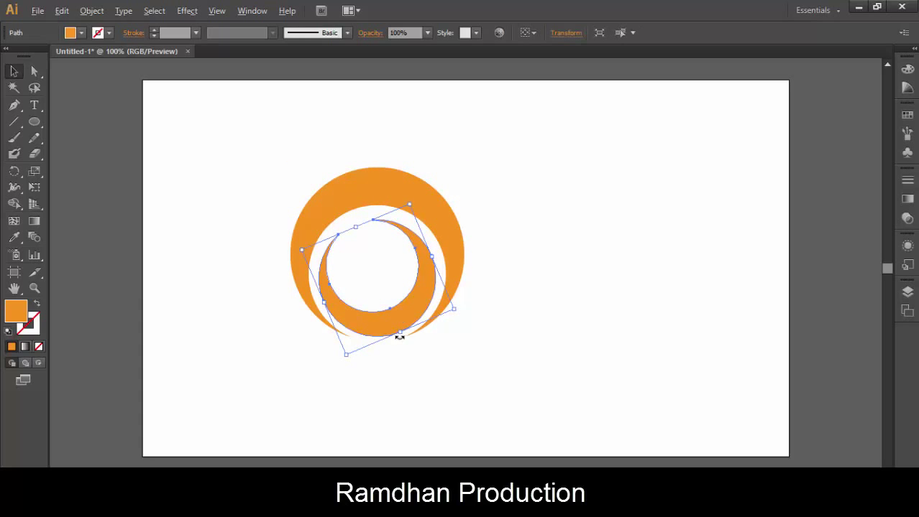
drag(400, 337, 404, 336)
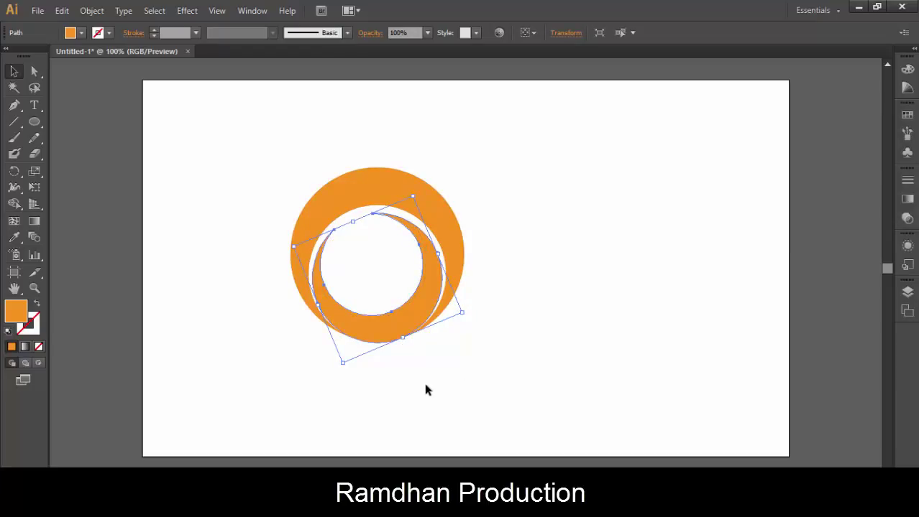
key(Up)
key(Up)
key(Up)
key(Up)
key(Up)
click(434, 390)
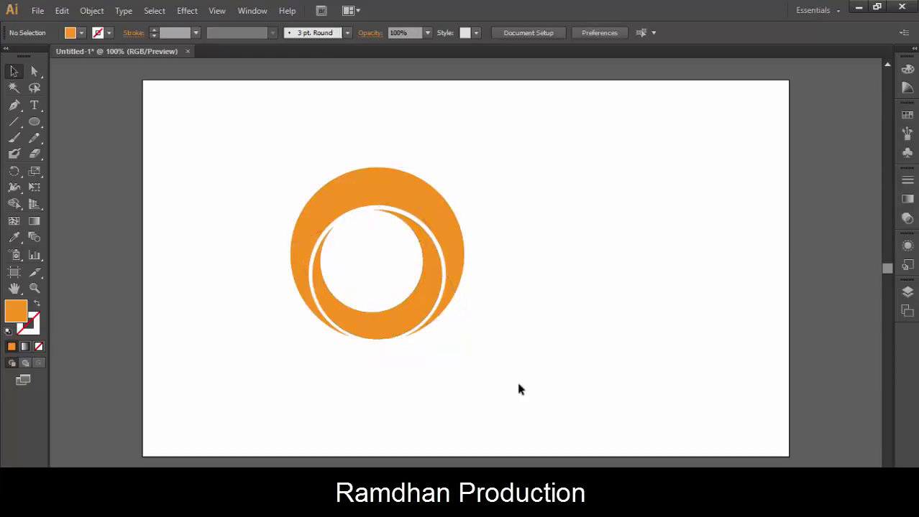
Load the Fruits and Vegetables gradient library from the Fill swatch libraries menu
click(70, 33)
click(11, 119)
mouse_move(86, 269)
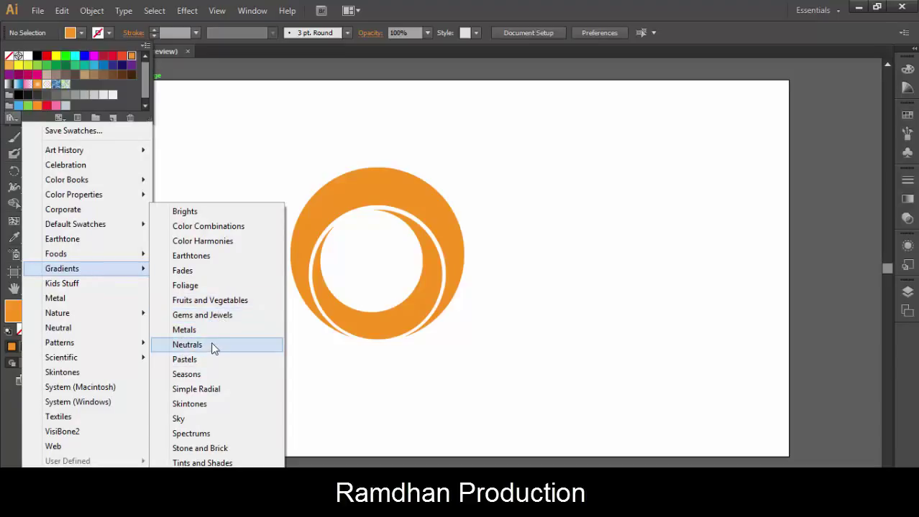
click(222, 305)
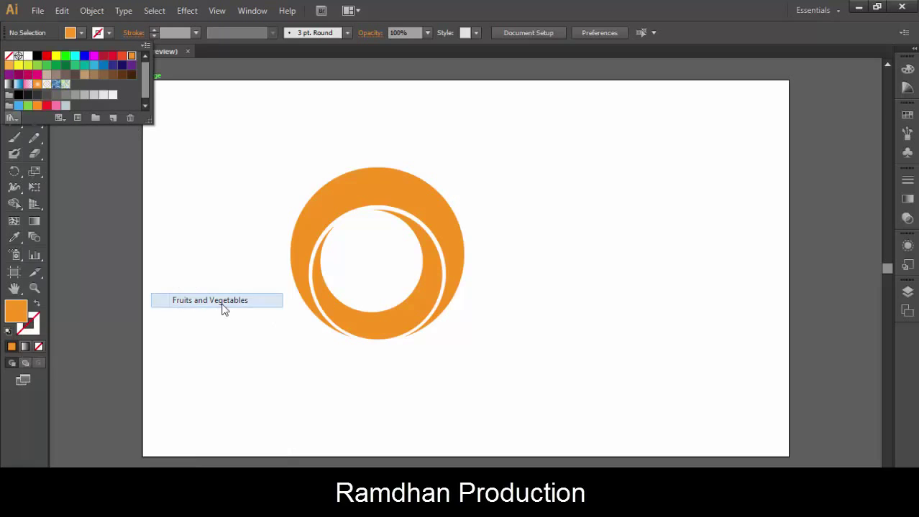
Give the outer crescent the Red Pepper gradient and the inner crescent a purple gradient
click(491, 211)
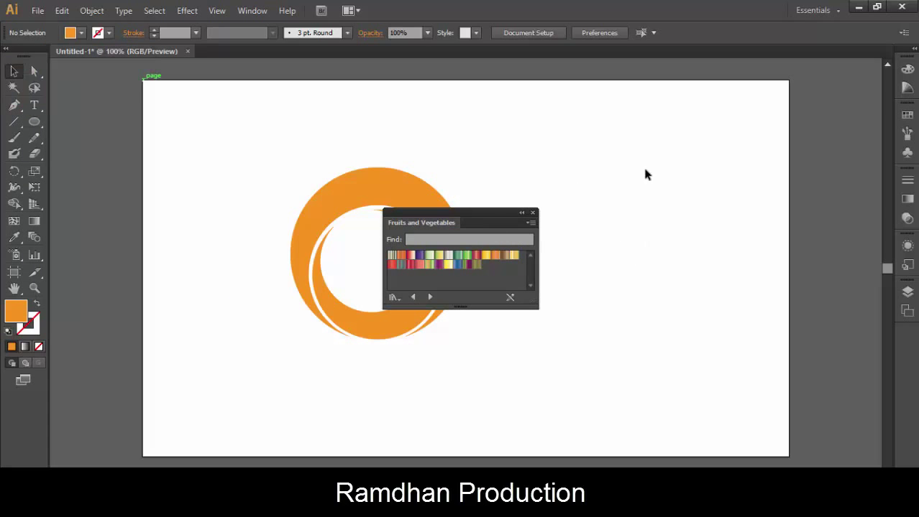
drag(483, 213, 703, 165)
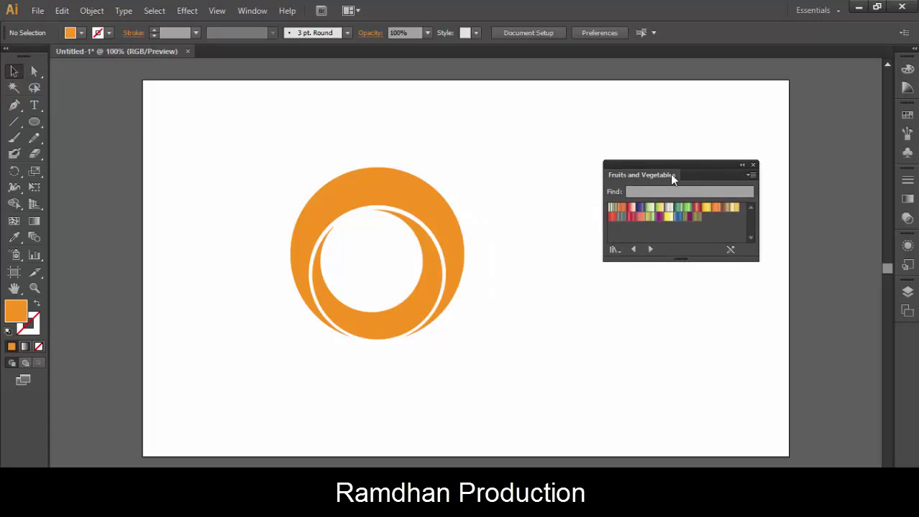
click(372, 193)
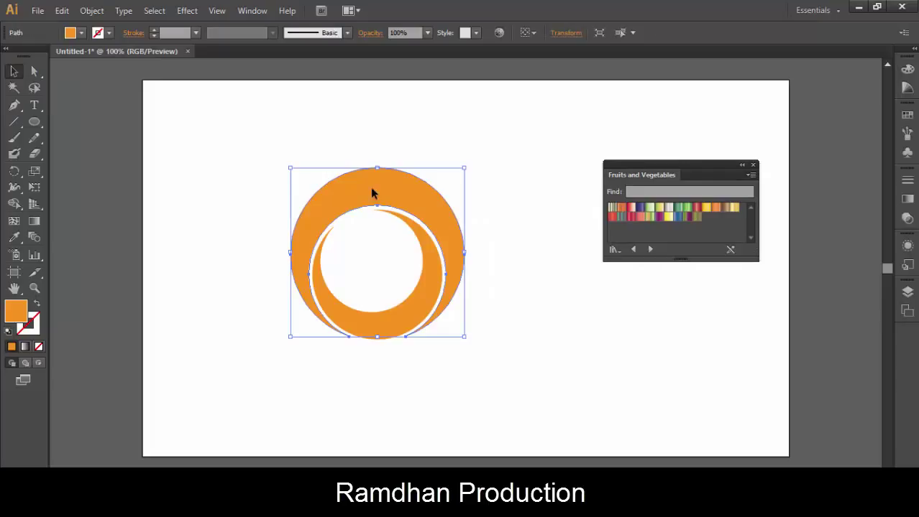
click(696, 208)
click(530, 223)
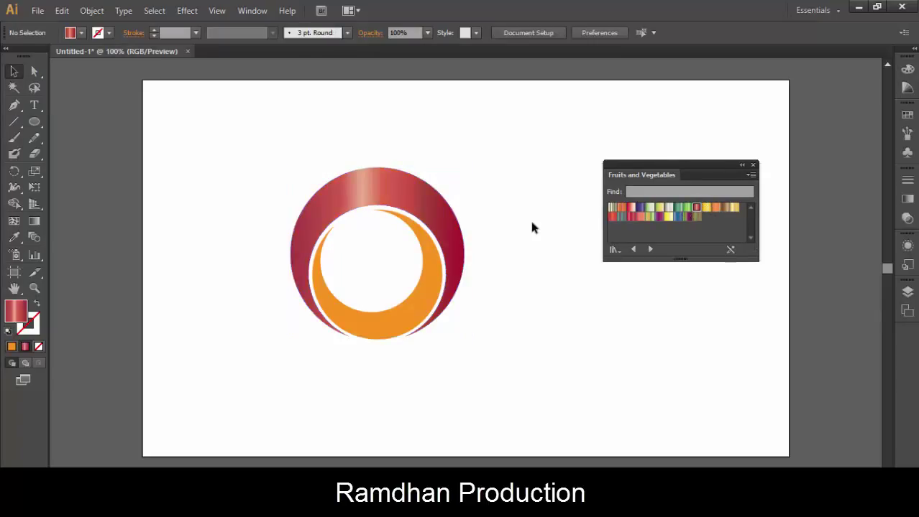
click(437, 310)
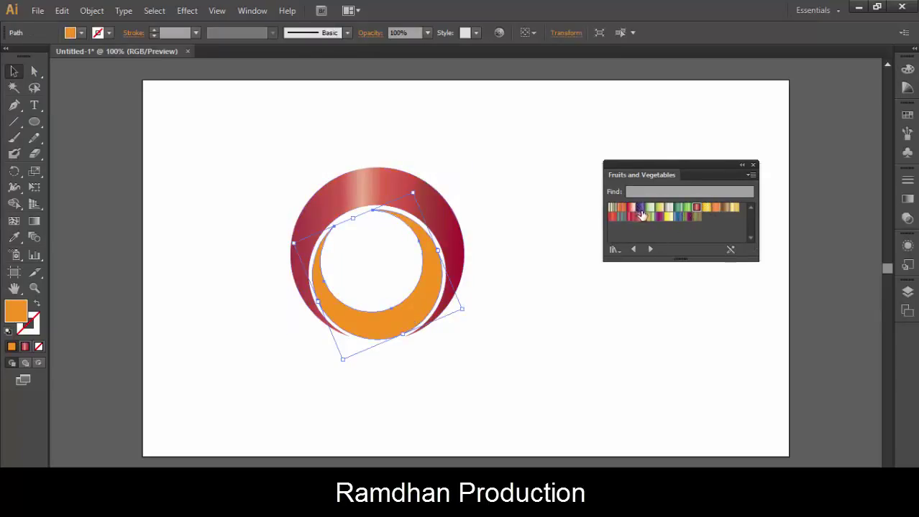
click(640, 208)
Select the whole ring and move it toward the left of the page
click(575, 327)
drag(217, 191, 389, 328)
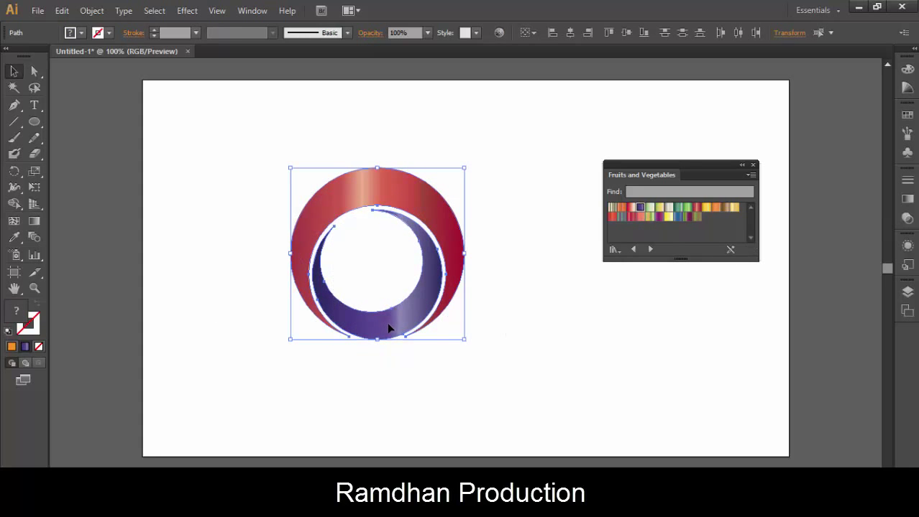
mouse_move(377, 329)
mouse_down()
mouse_move(263, 325)
mouse_move(470, 330)
mouse_up()
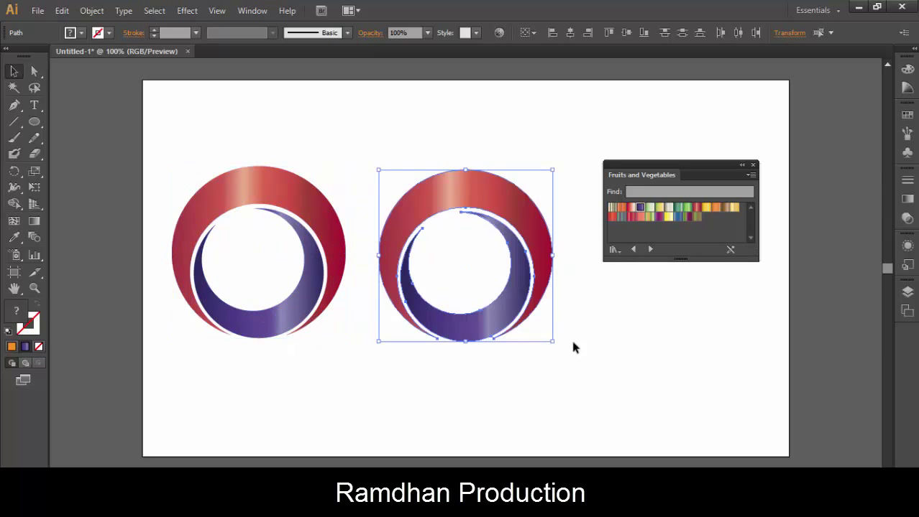
Place a copy of the ring to the right and draw four squares above
click(516, 349)
drag(34, 122, 69, 125)
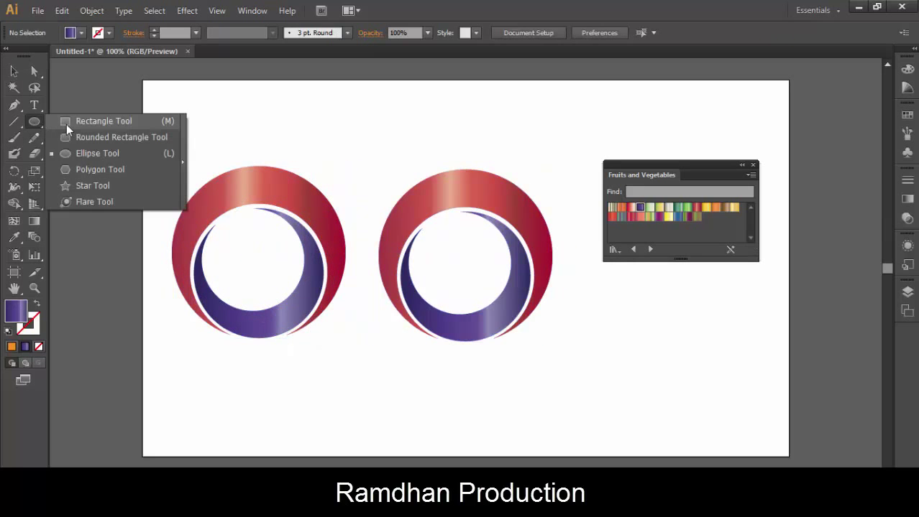
mouse_move(205, 99)
mouse_down()
mouse_move(231, 122)
mouse_move(358, 123)
mouse_up()
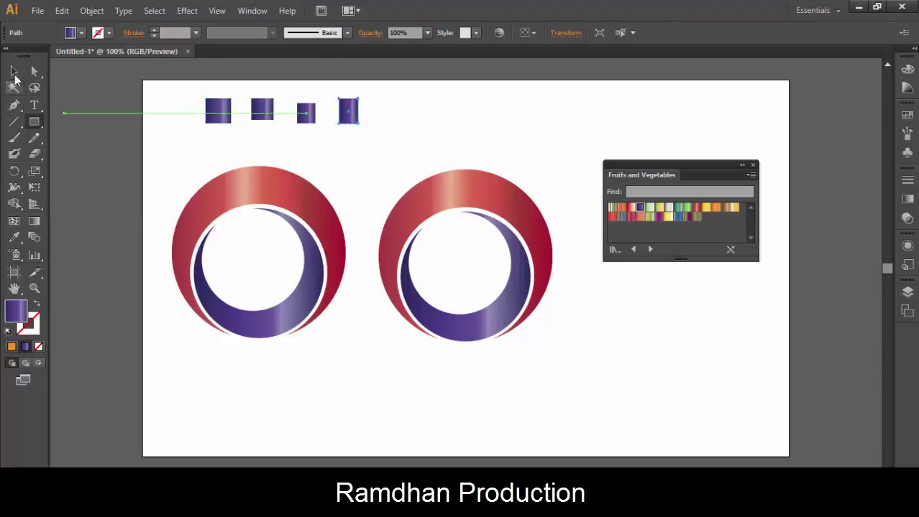
click(14, 72)
click(203, 147)
drag(185, 100, 345, 140)
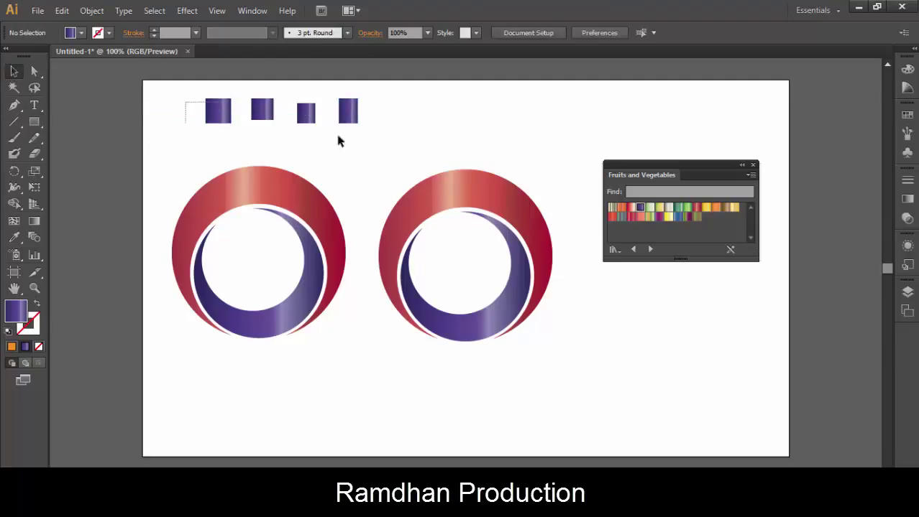
Fill the four squares solid blue and open the Gradient panel for the first one
click(82, 33)
click(86, 61)
click(427, 134)
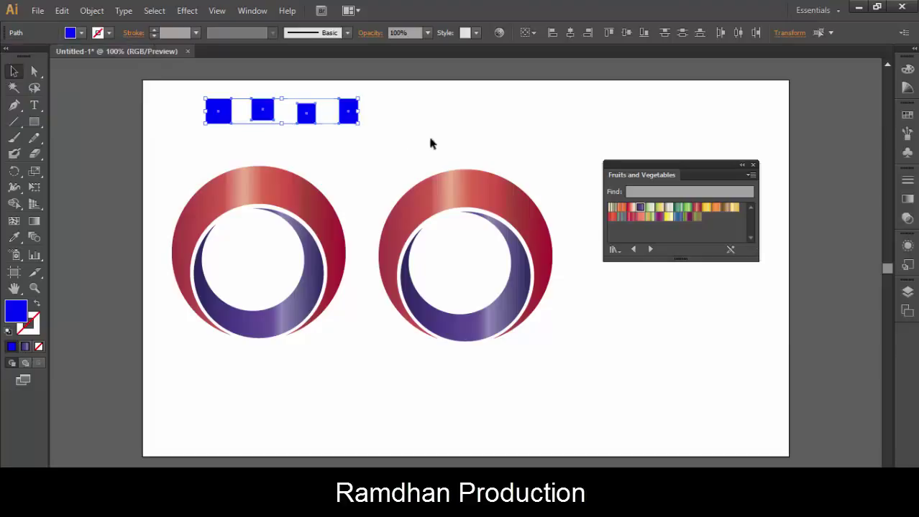
click(218, 115)
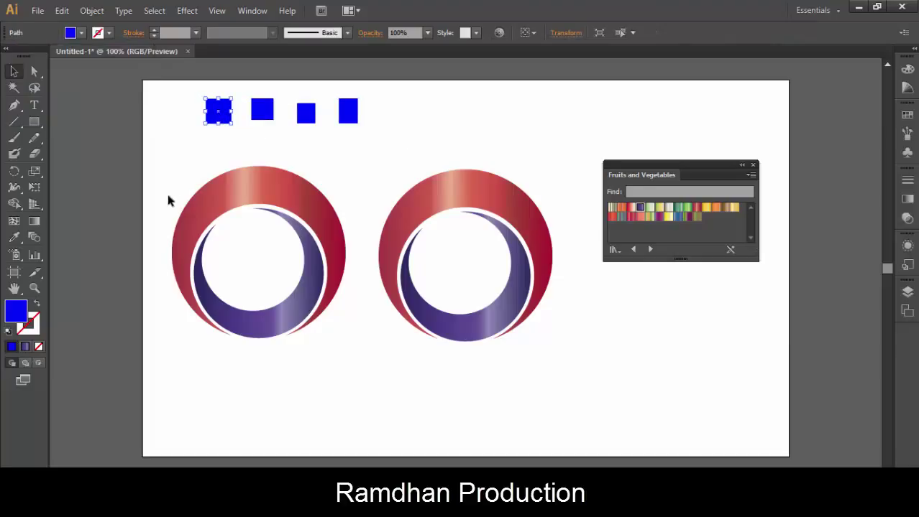
click(907, 200)
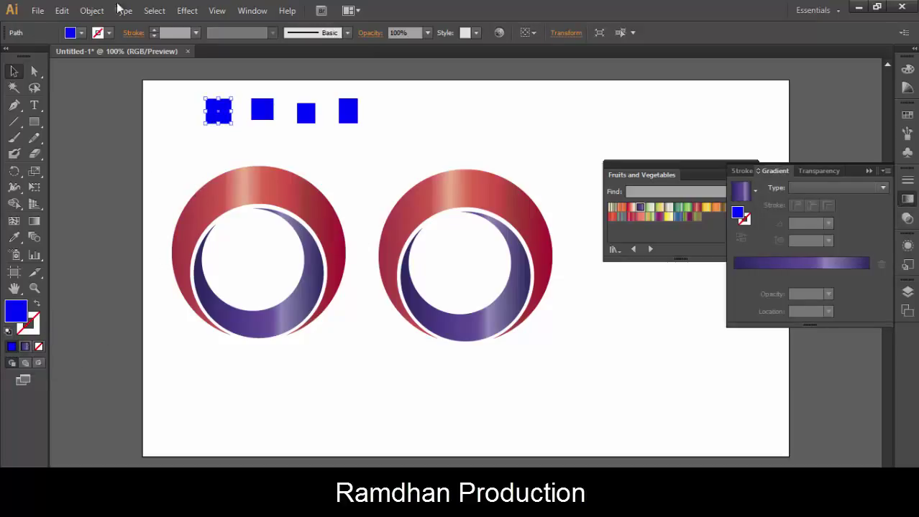
Give the first square a gradient running from light orange to teal
click(81, 33)
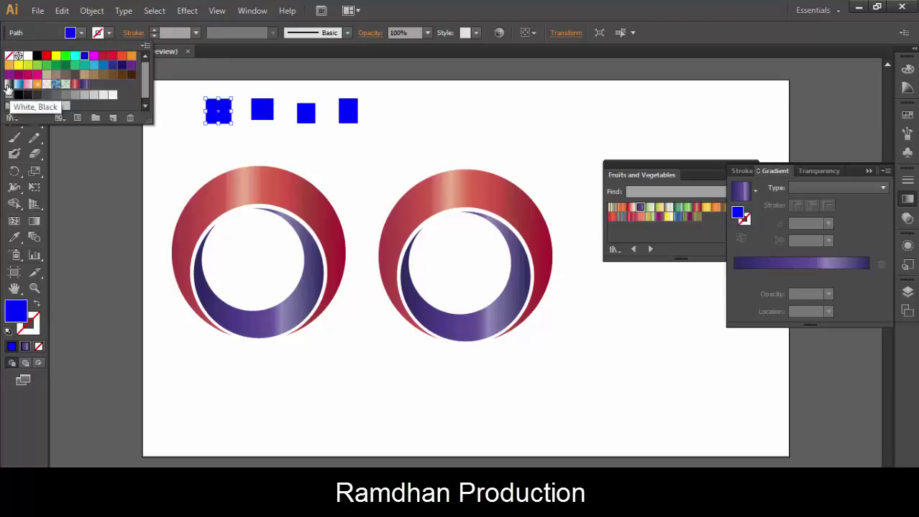
click(8, 84)
click(181, 142)
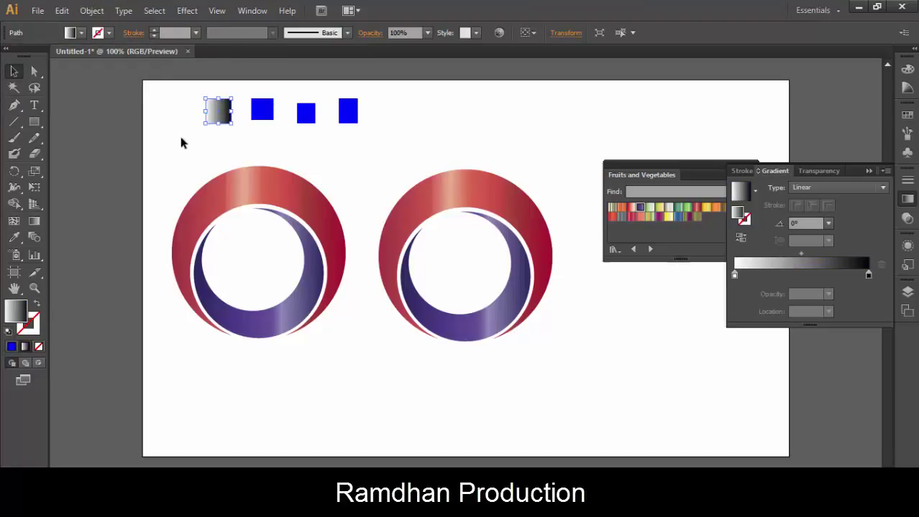
click(222, 118)
double_click(869, 276)
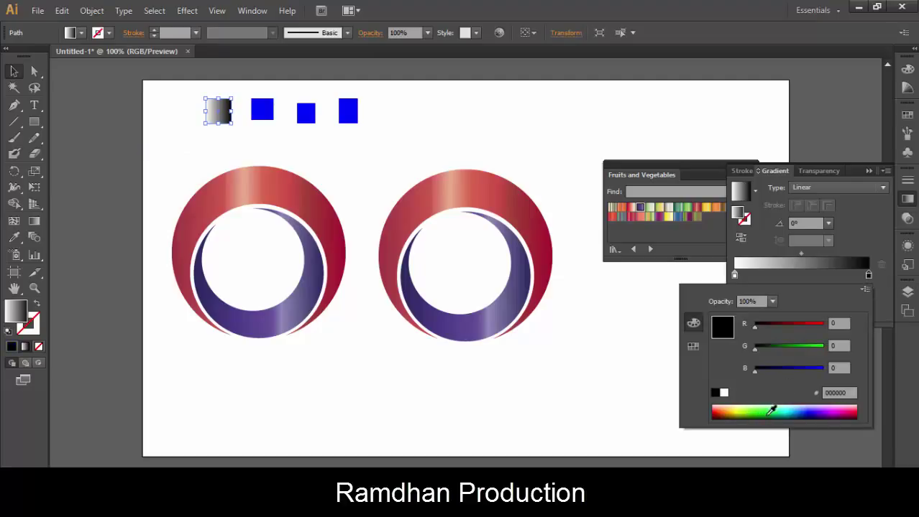
click(780, 410)
click(735, 280)
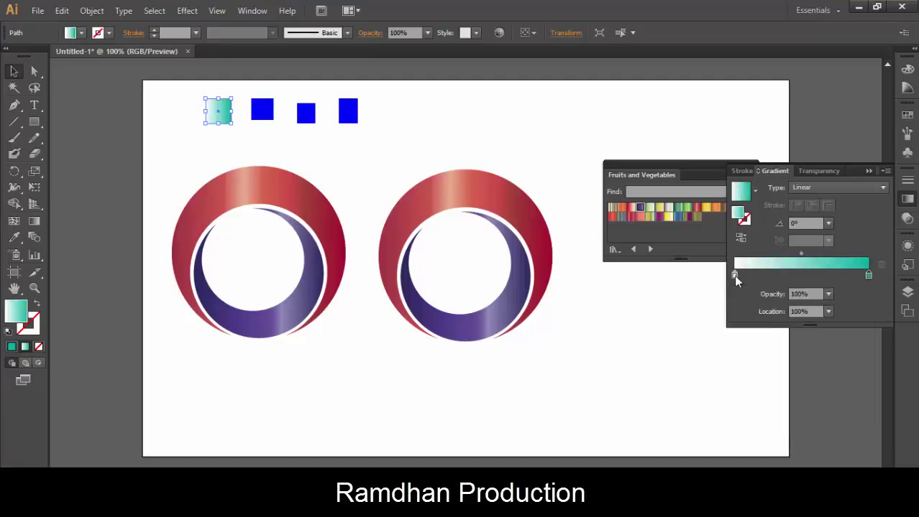
double_click(734, 276)
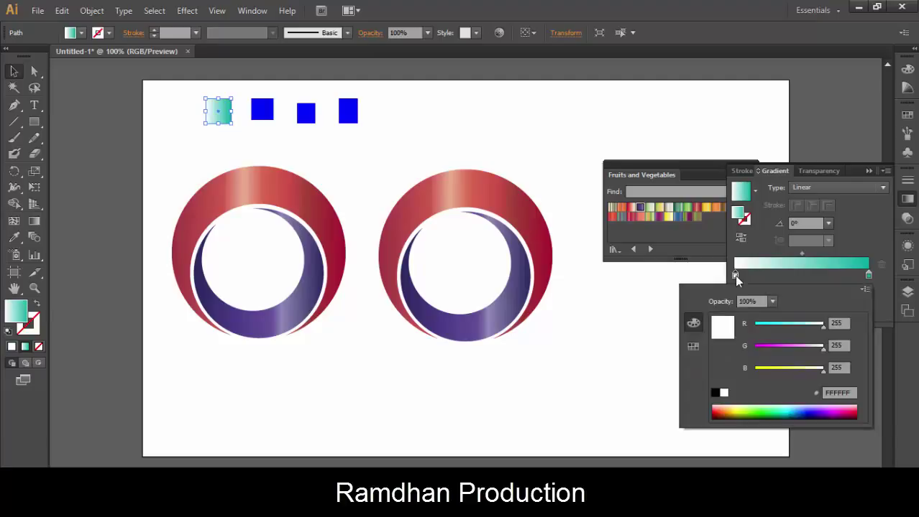
click(731, 411)
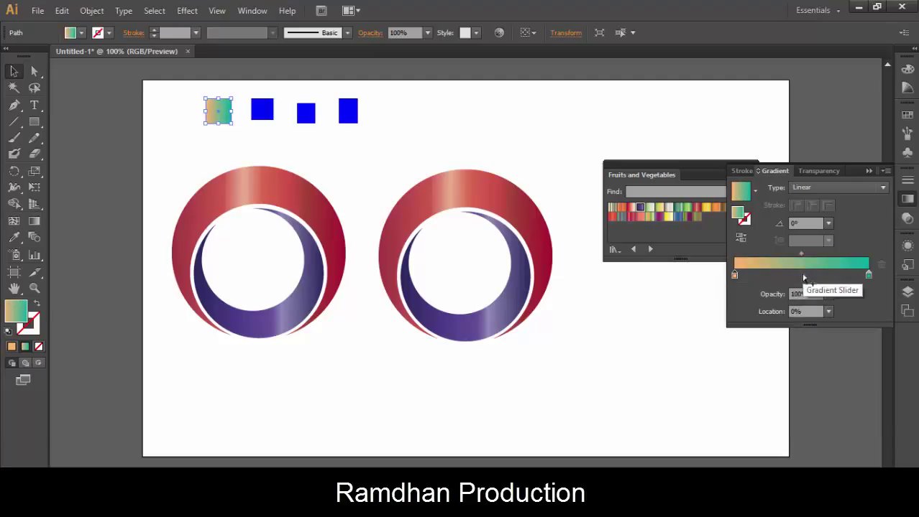
Add a magenta stop midway along the square's gradient
click(803, 273)
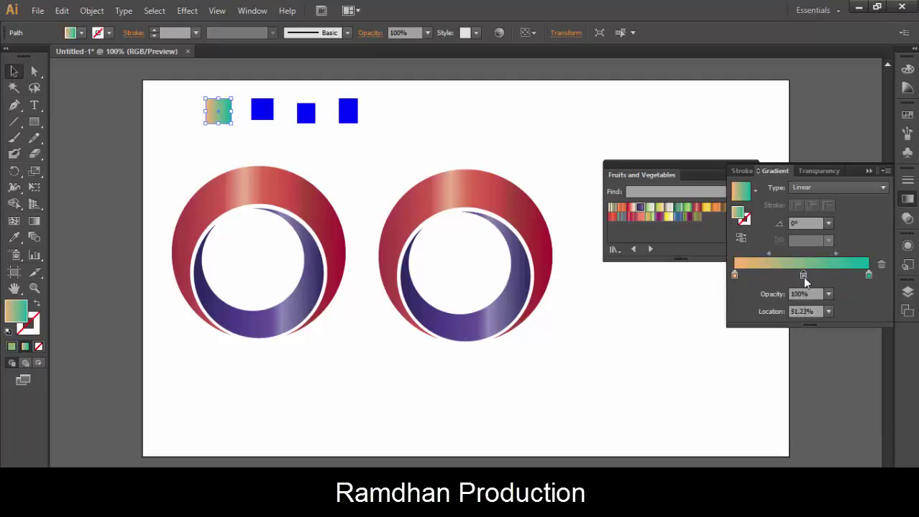
double_click(802, 275)
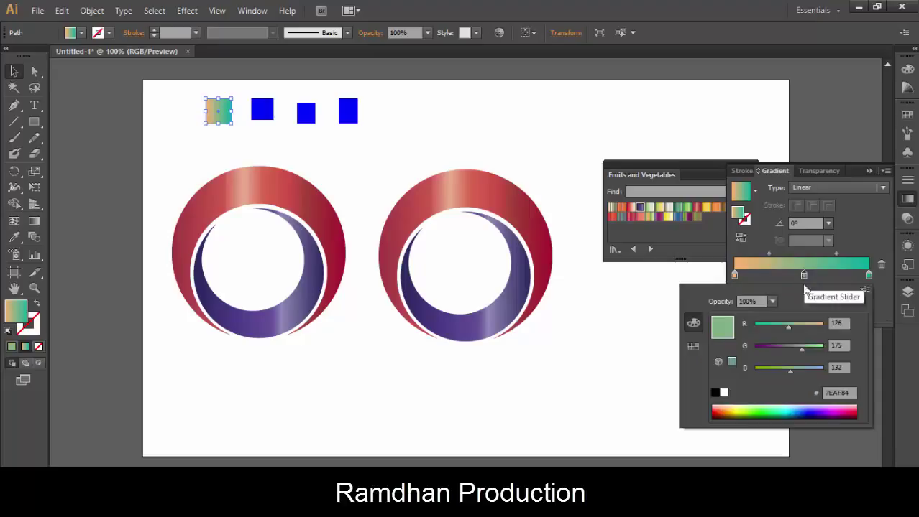
click(811, 408)
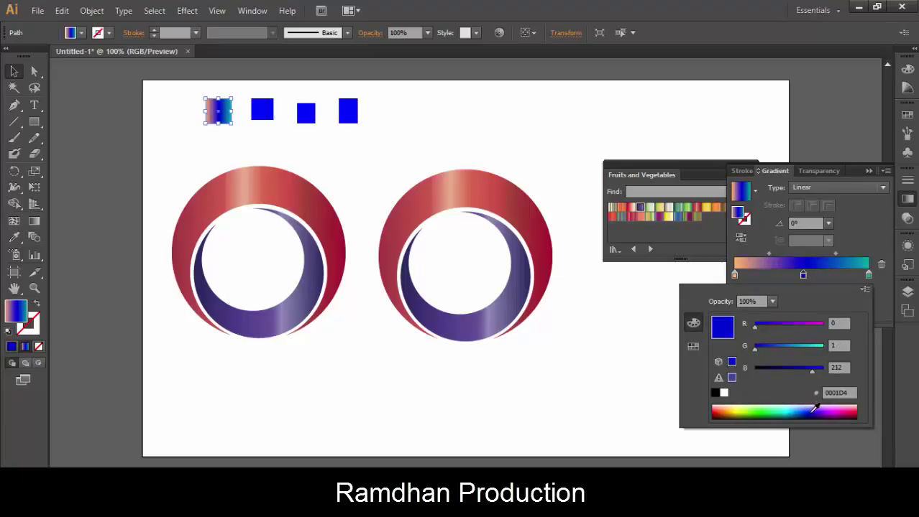
click(845, 410)
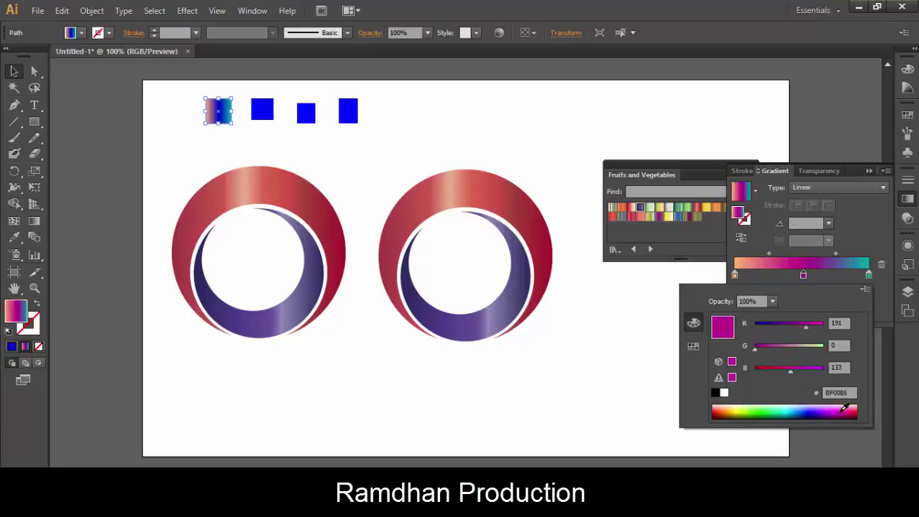
click(865, 291)
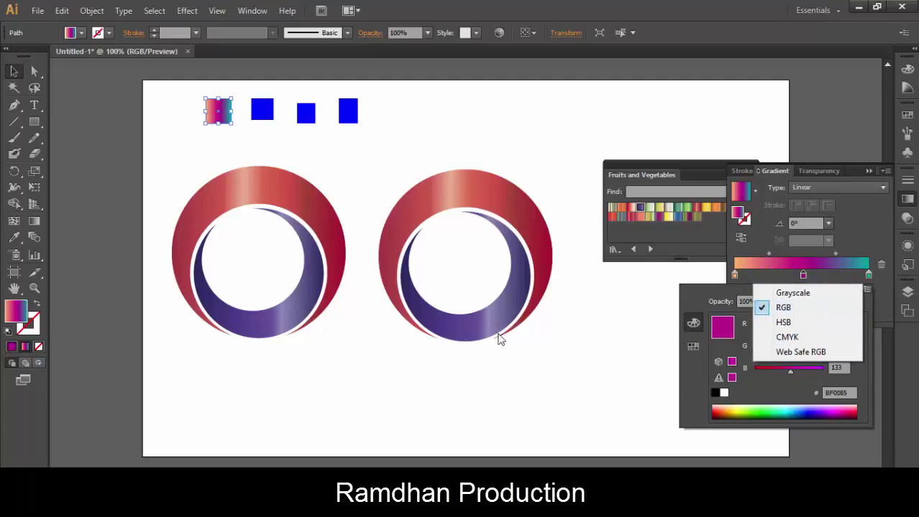
click(606, 297)
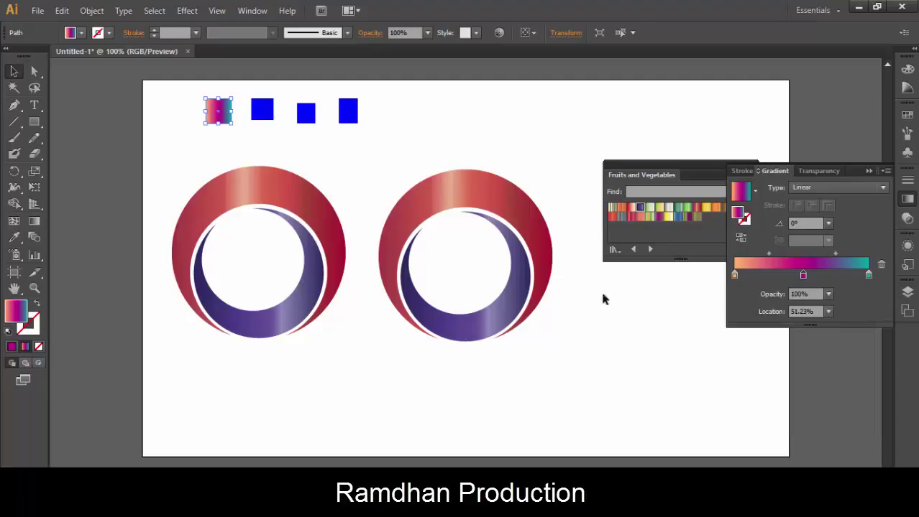
Eyedropper the square's orange-magenta-teal gradient onto the right ring's outer crescent
click(214, 119)
click(389, 170)
click(447, 189)
click(13, 237)
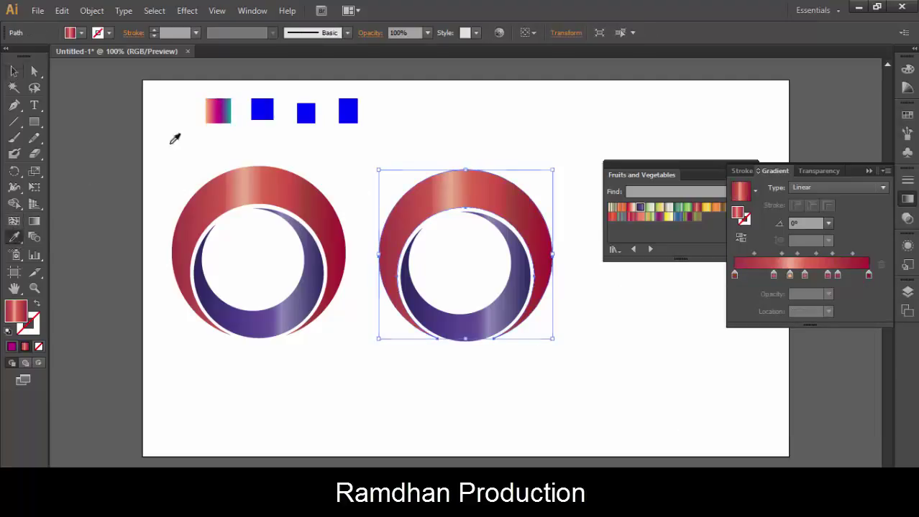
click(226, 112)
click(14, 71)
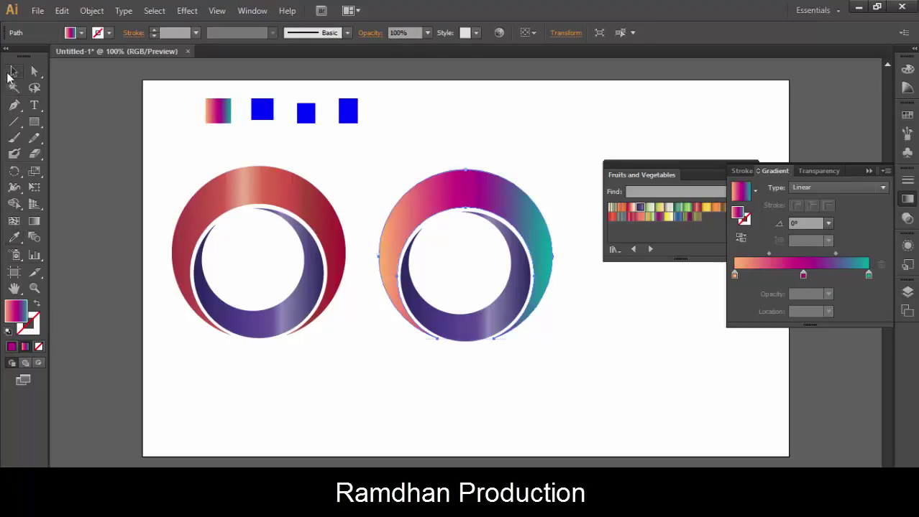
click(271, 157)
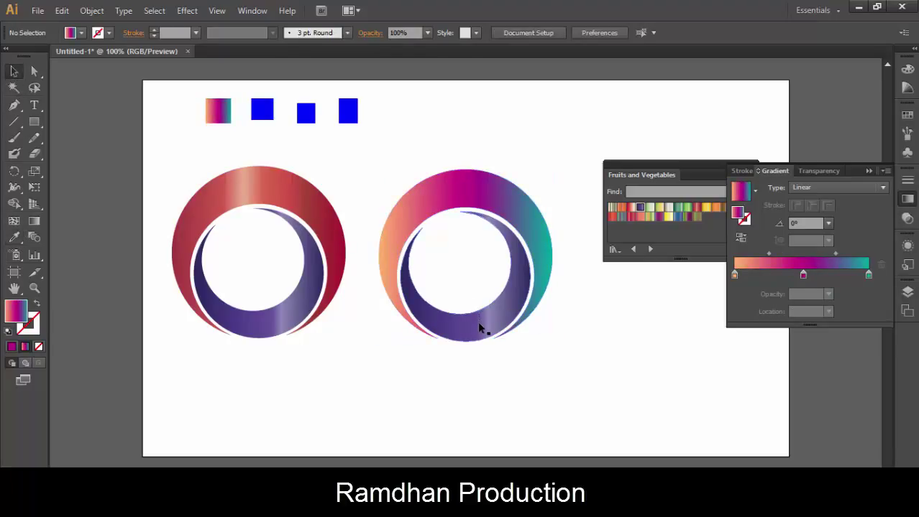
click(257, 116)
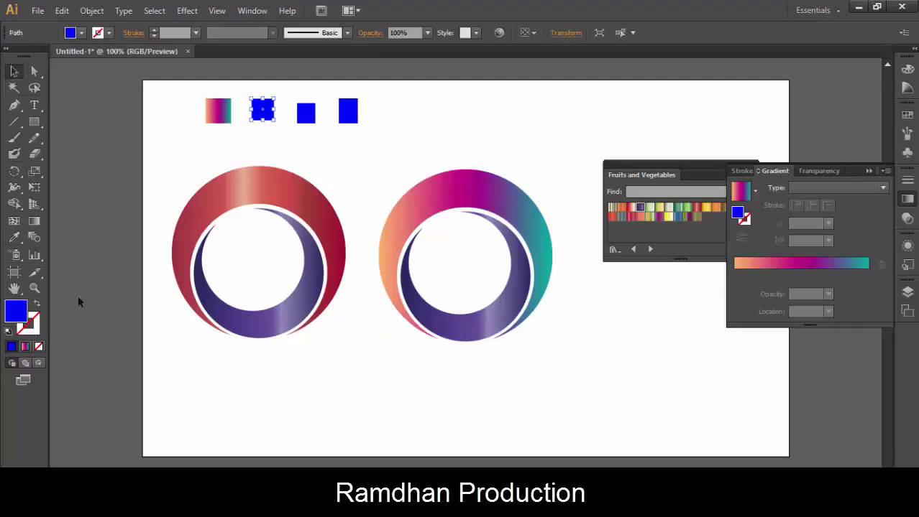
Apply a gradient to the second square and make its end and middle stops green
click(24, 348)
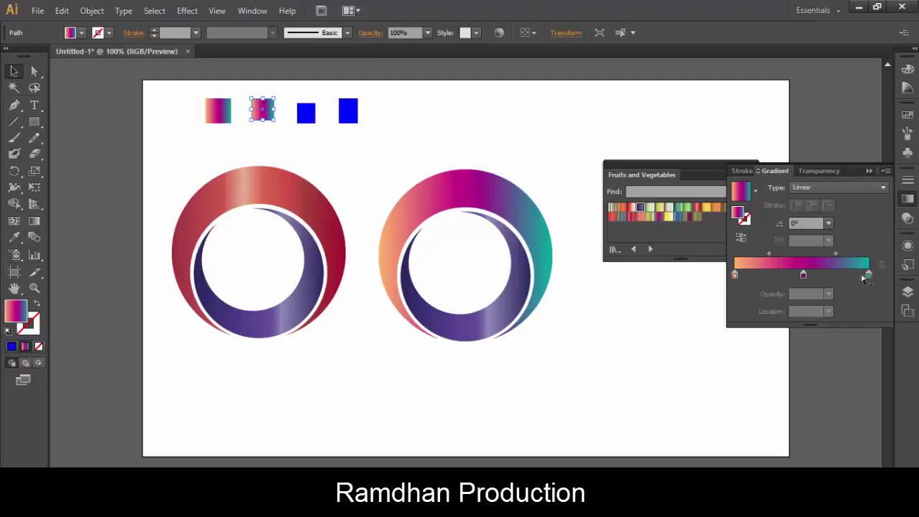
double_click(869, 277)
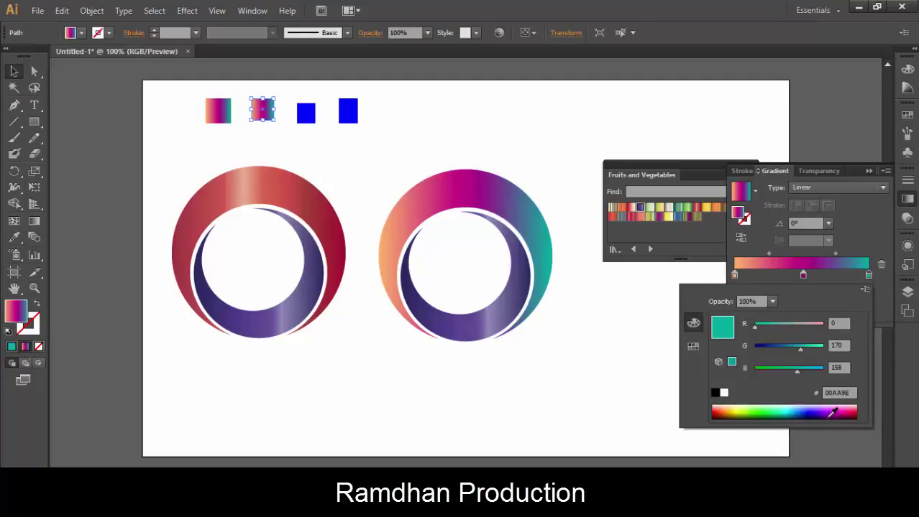
click(762, 411)
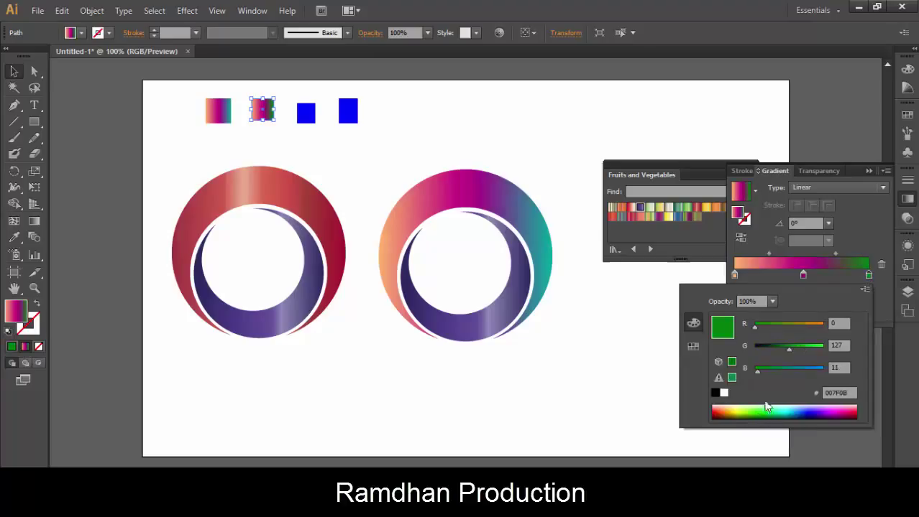
double_click(804, 276)
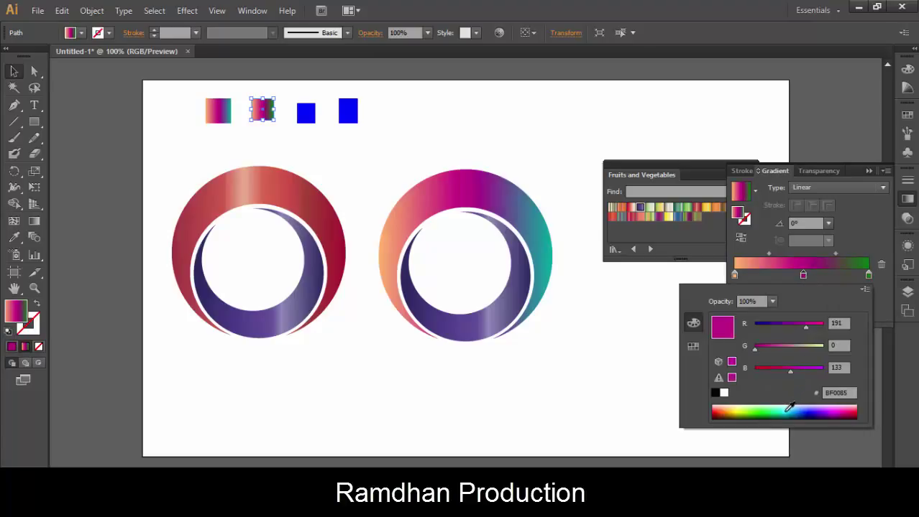
click(762, 411)
Add a blue-violet stop at about 32.5% and make the start stop light blue
click(777, 276)
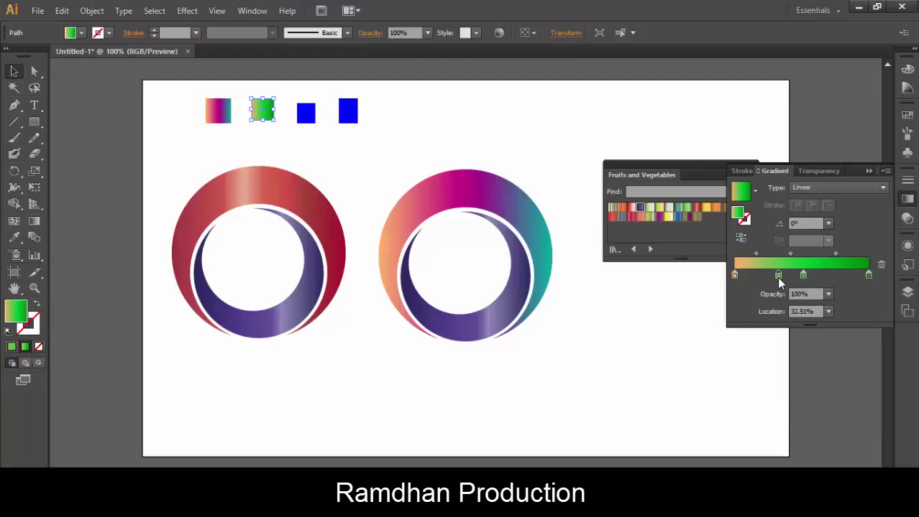
double_click(778, 276)
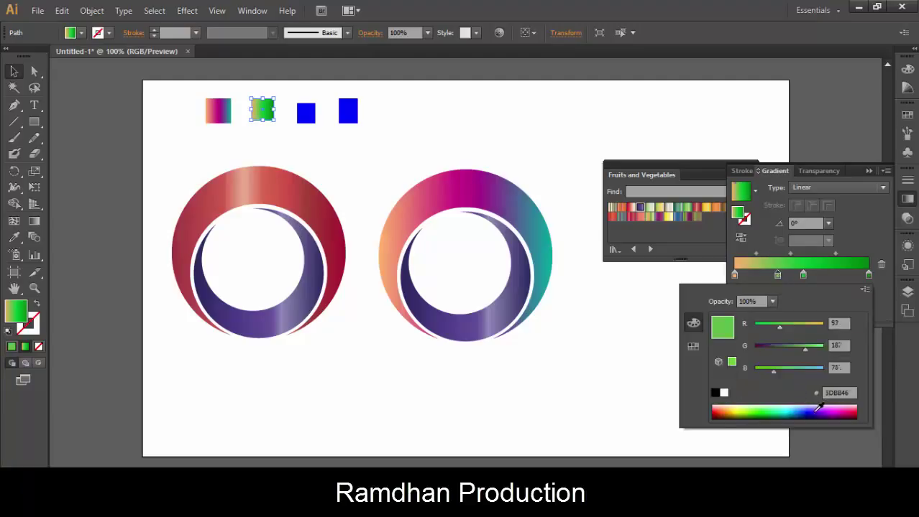
click(818, 408)
click(734, 276)
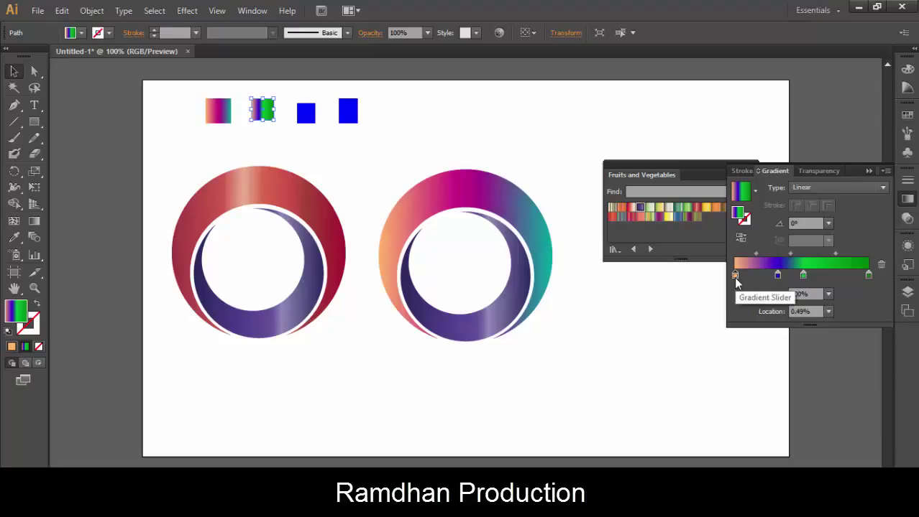
double_click(735, 277)
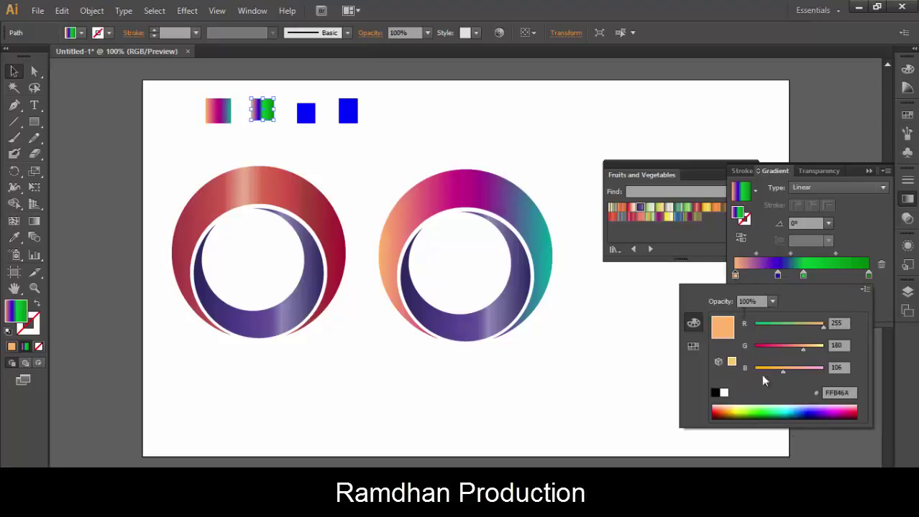
mouse_move(804, 352)
mouse_down()
mouse_move(772, 349)
mouse_move(796, 351)
mouse_move(767, 372)
mouse_move(805, 371)
mouse_up()
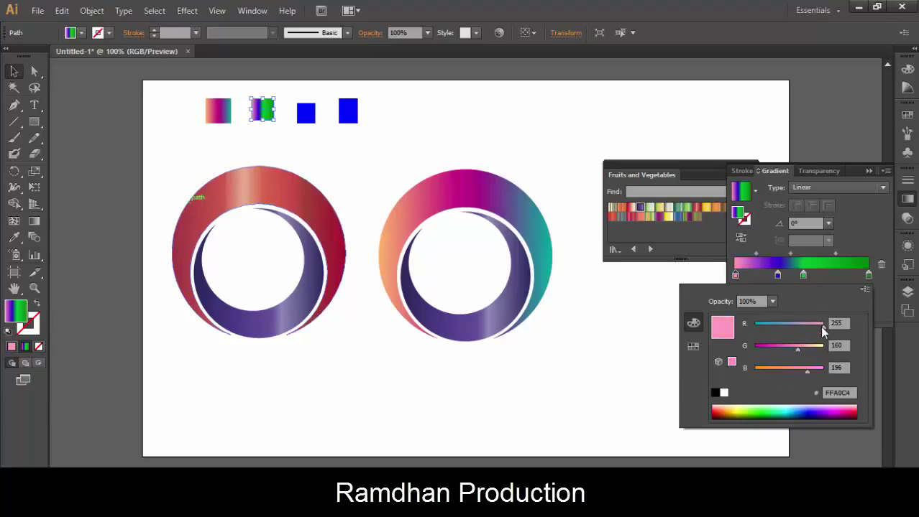
drag(823, 324, 787, 327)
click(451, 126)
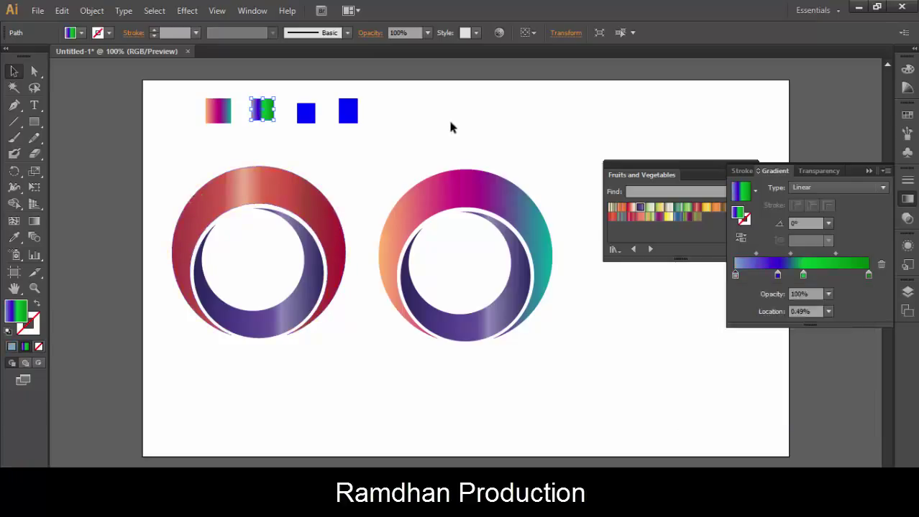
click(455, 329)
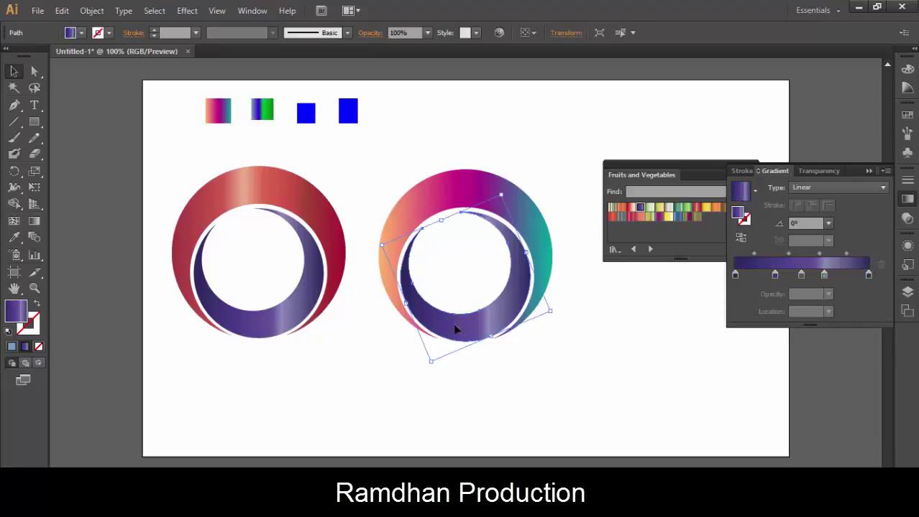
Eyedropper the second square's gradient onto the right ring's inner crescent
click(13, 237)
click(262, 108)
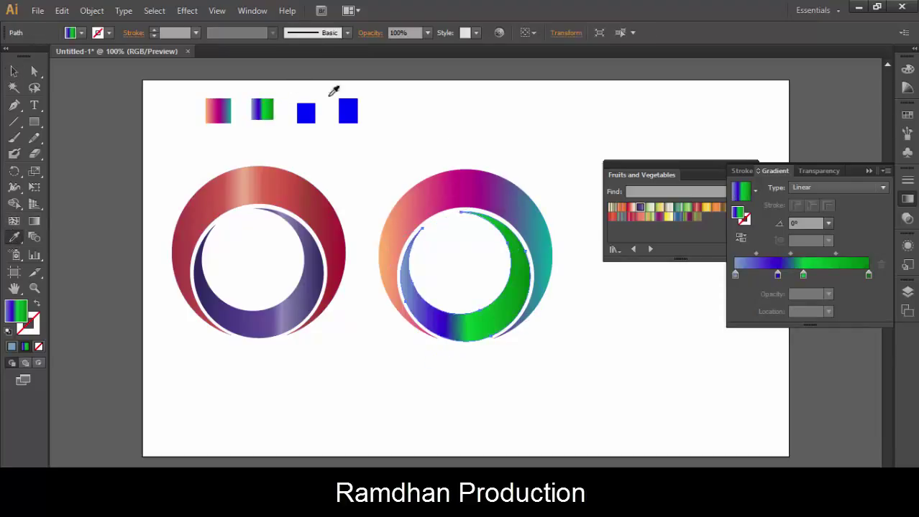
click(14, 71)
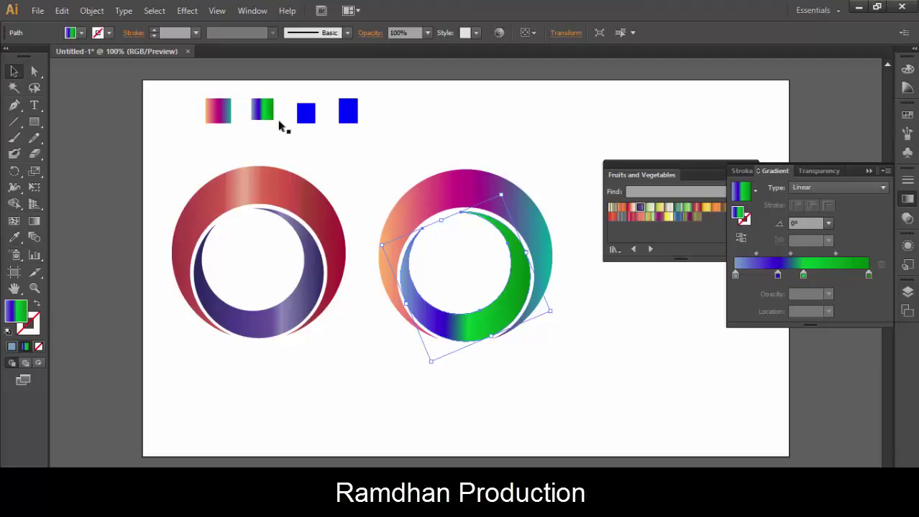
Deselect, then collapse the Gradient panel and the Fruits and Vegetables swatch library
click(415, 112)
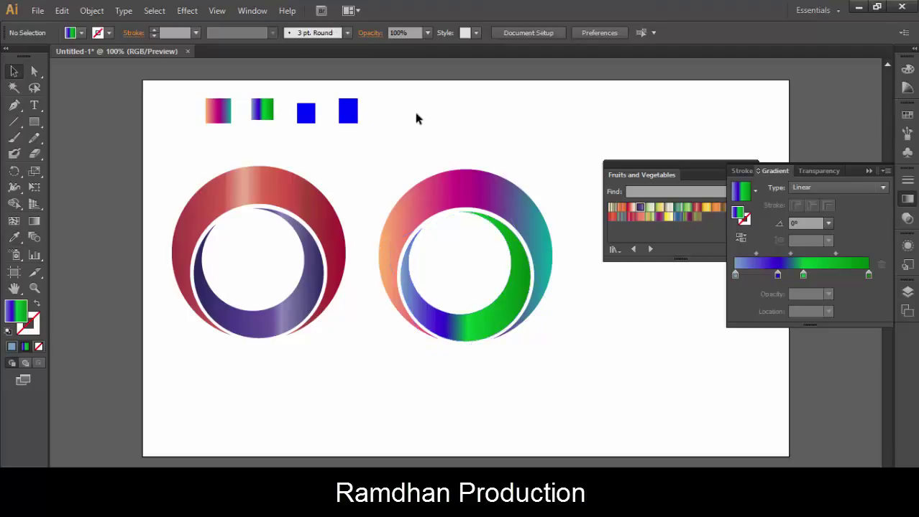
click(862, 169)
click(742, 167)
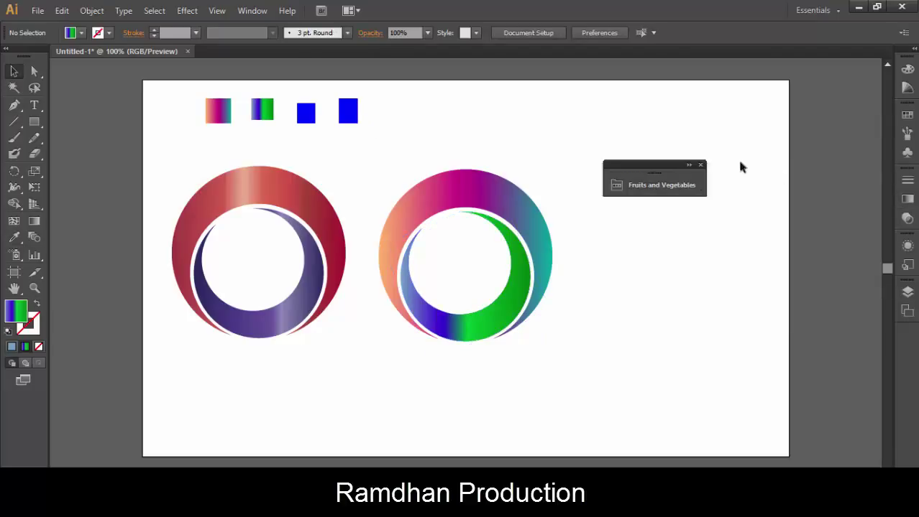